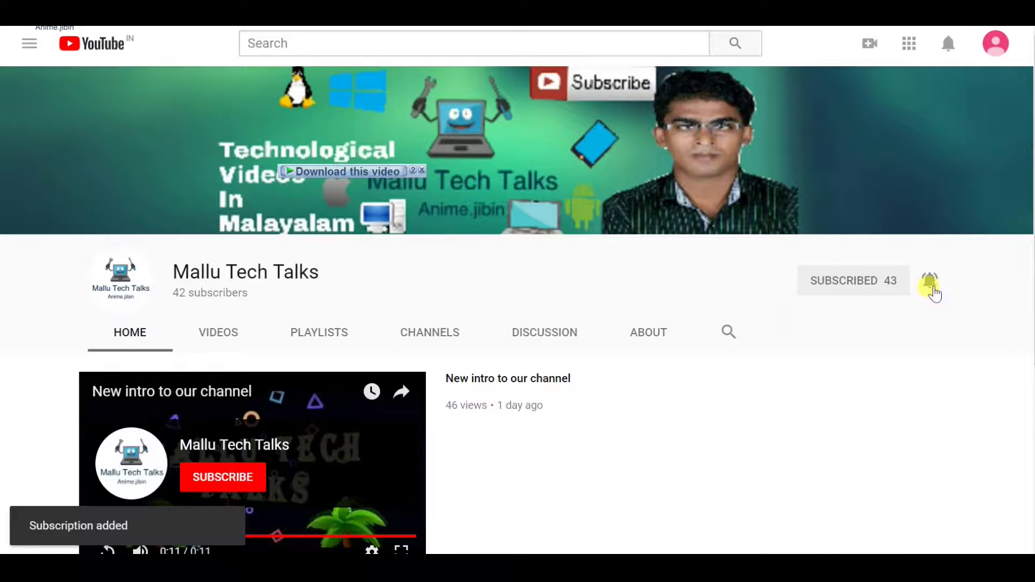
# - Turn on notifications for the Mallu Tech Talks channel
pyautogui.click(934, 293)
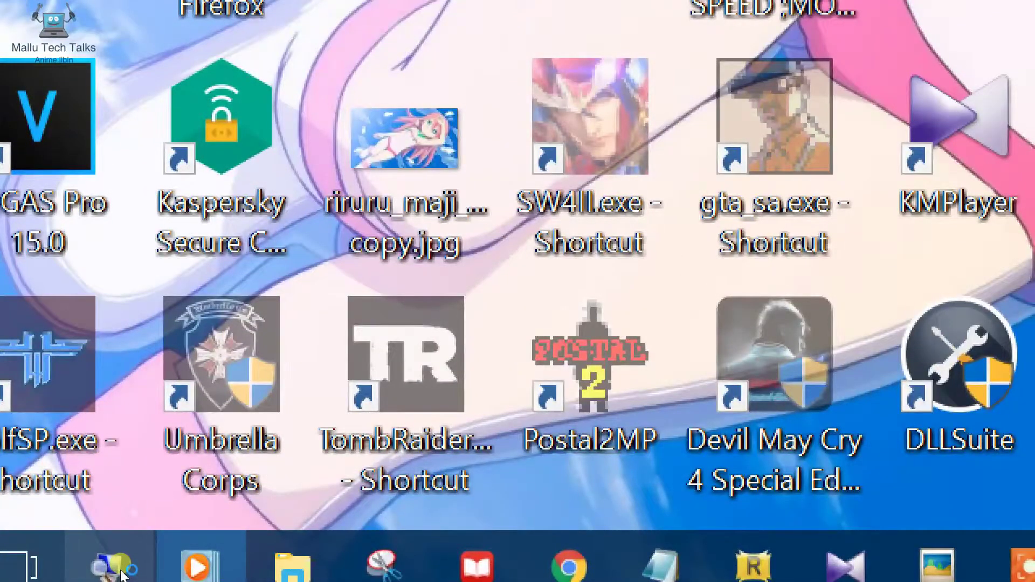
# - Run the Apache OpenOffice 4.0.1 installer from the SOFTWARE folder as administrator
pyautogui.click(186, 574)
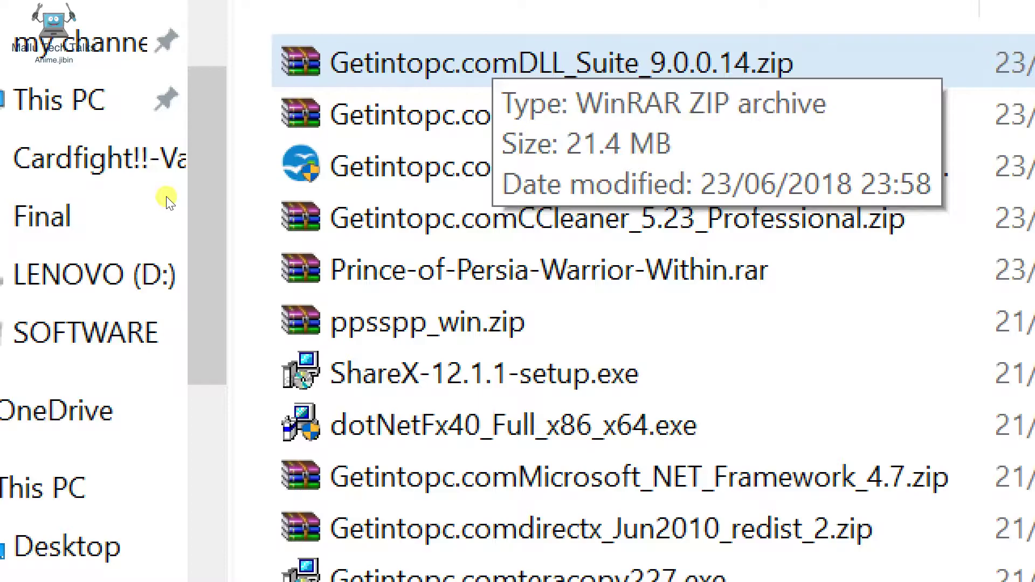
pyautogui.press('Down')
pyautogui.press('Down')
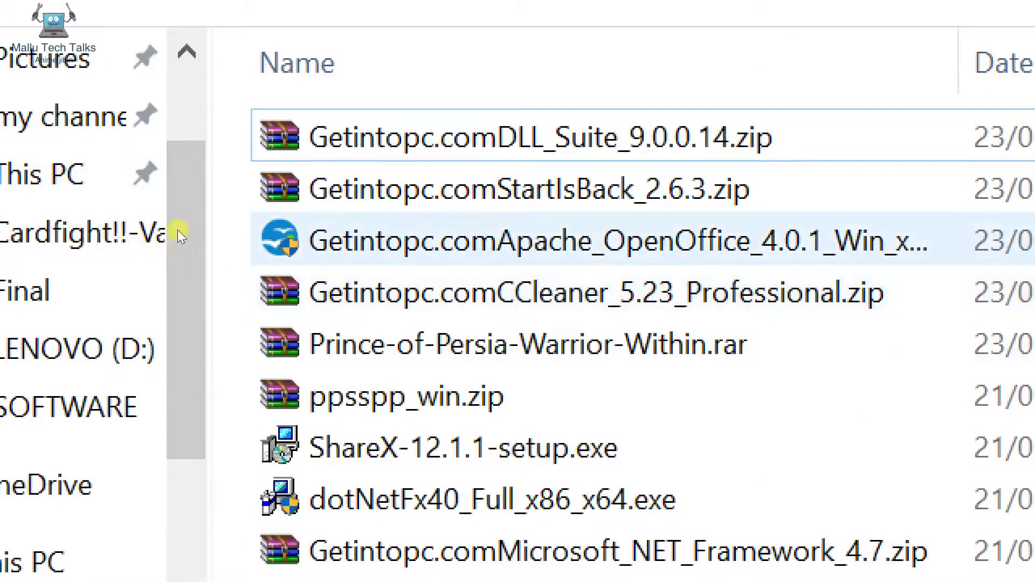
pyautogui.doubleClick(177, 230)
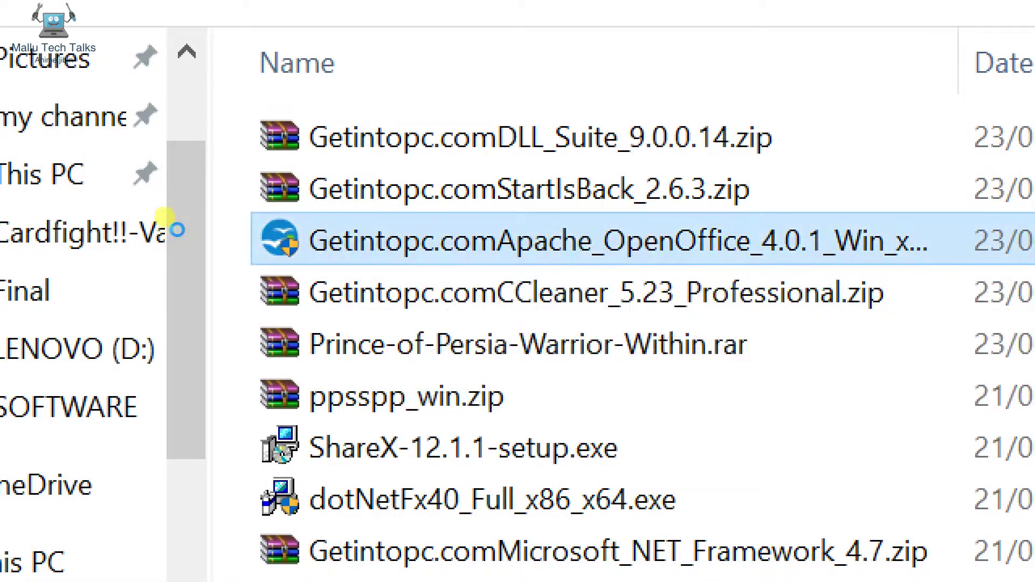
pyautogui.rightClick(177, 230)
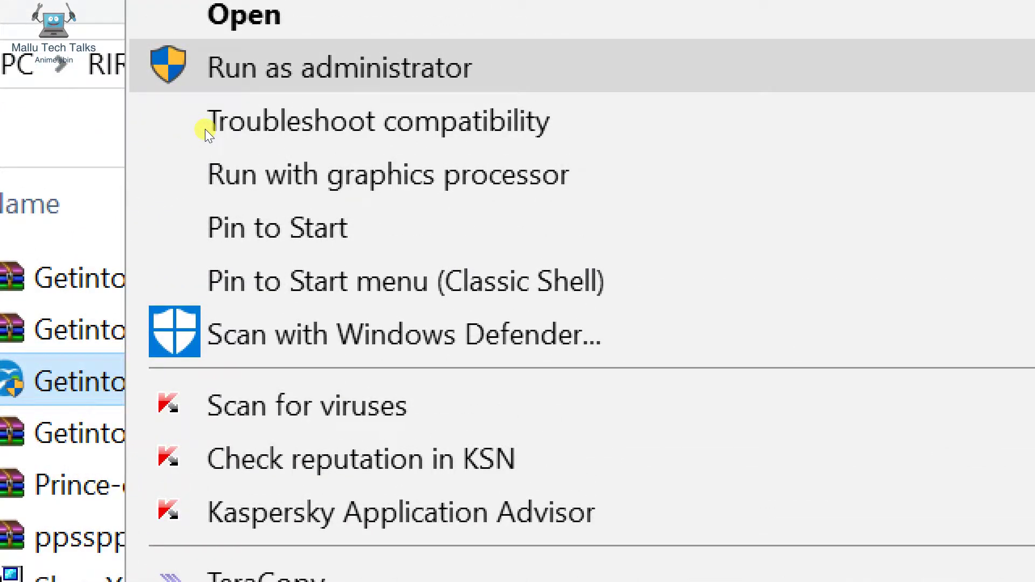
pyautogui.press('Return')
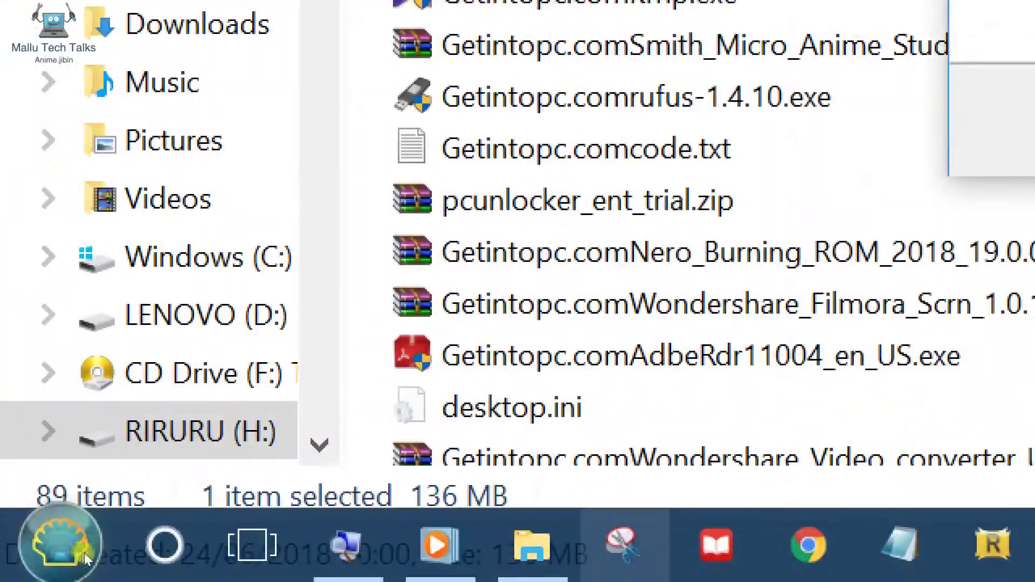
# - Close the SOFTWARE folder window to leave the desktop clear behind the installer
pyautogui.moveTo(533, 545)
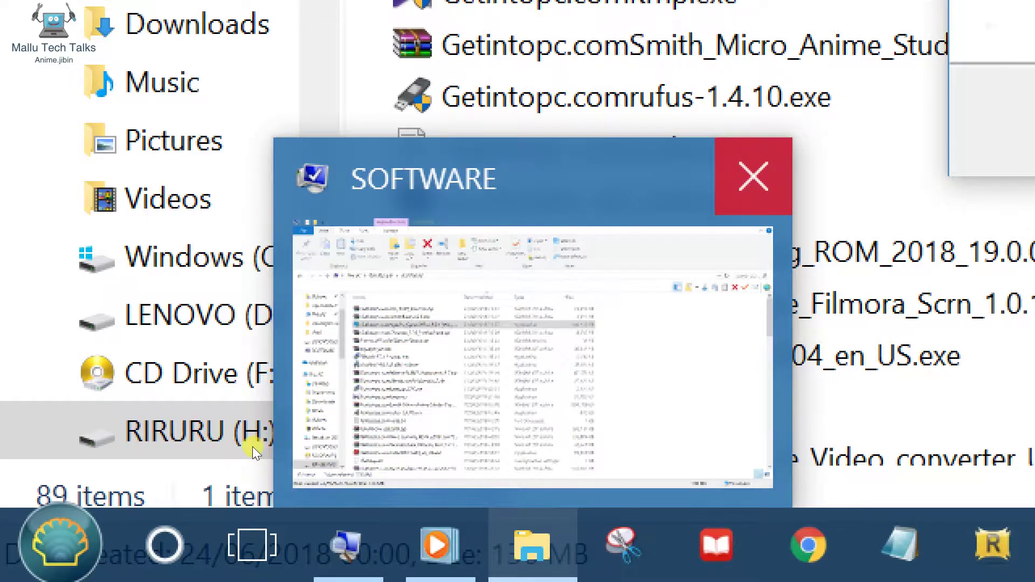
pyautogui.click(253, 447)
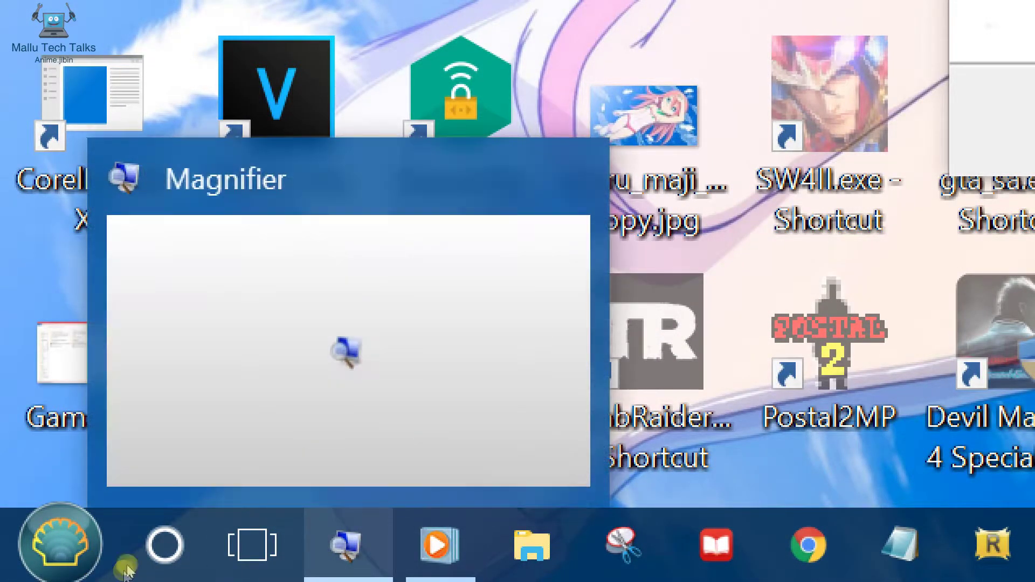
pyautogui.click(570, 173)
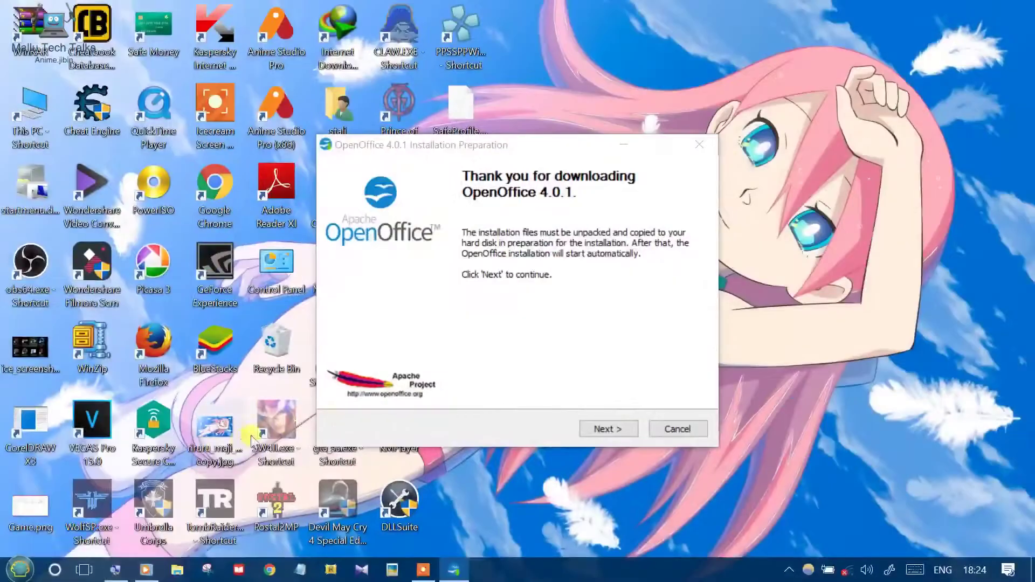
# - Shift the OpenOffice 4.0.1 Installation Preparation window slightly and continue to its destination folder page
pyautogui.click(443, 160)
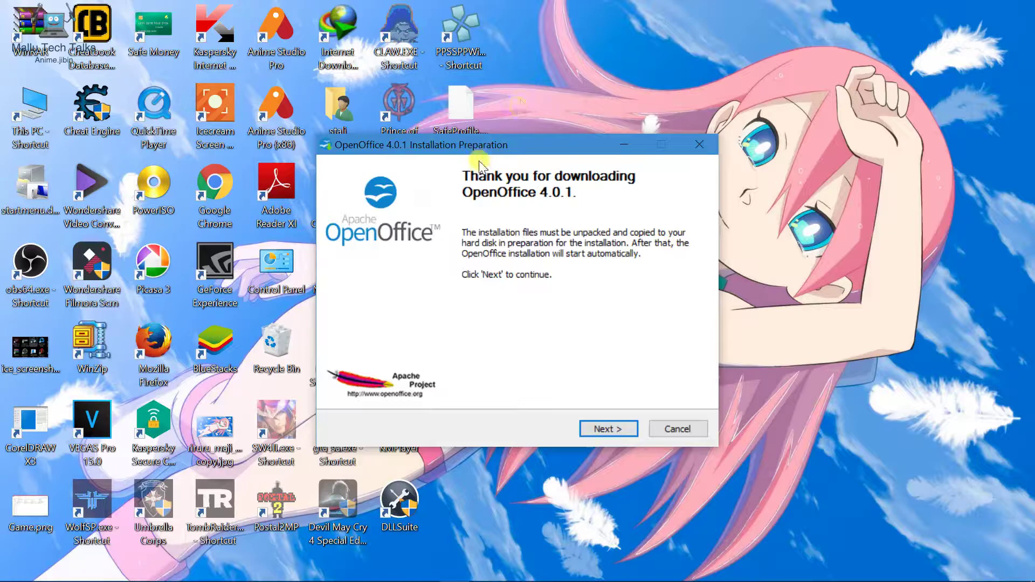
pyautogui.moveTo(496, 154); pyautogui.dragTo(523, 156)
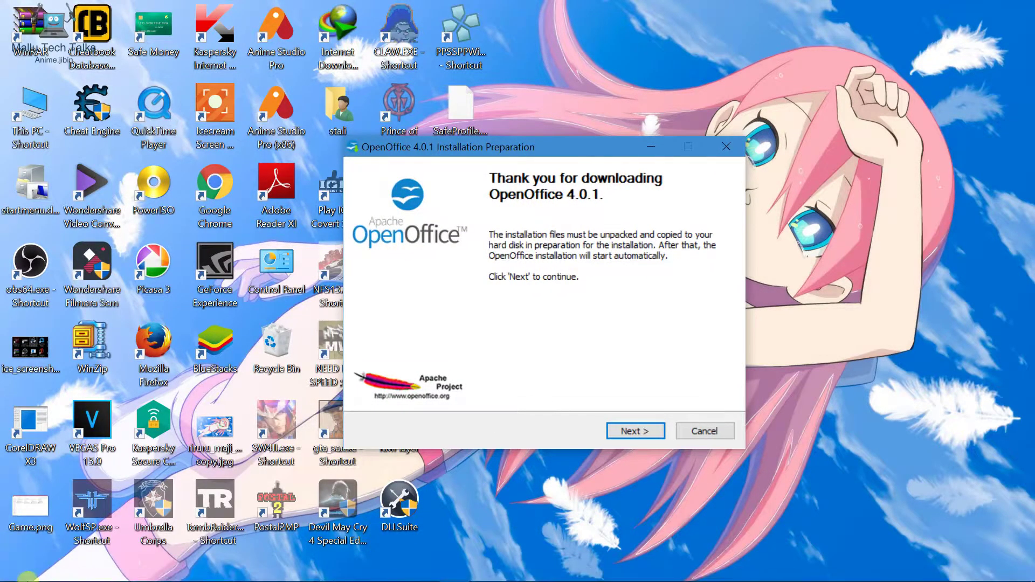
pyautogui.click(115, 569)
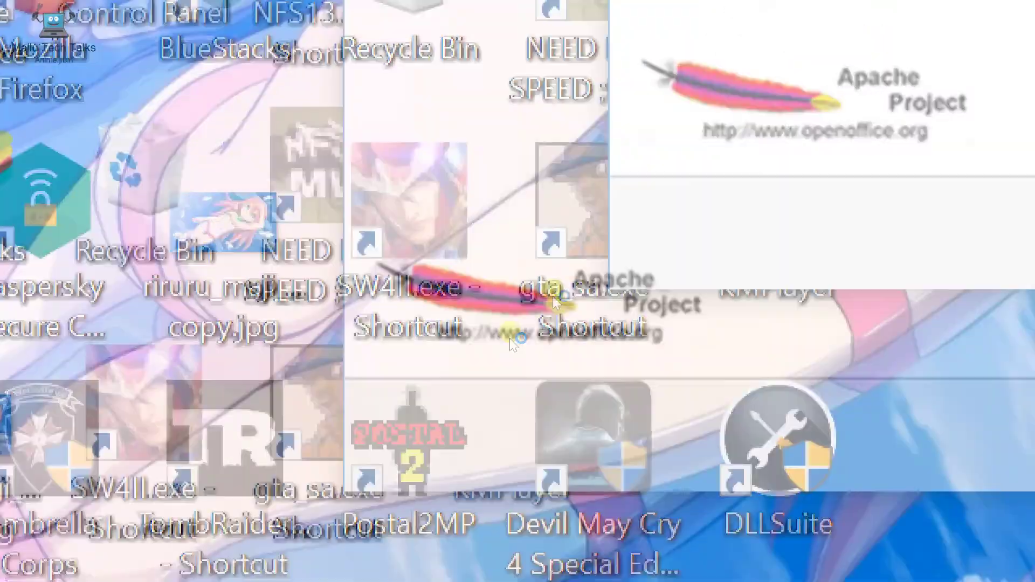
pyautogui.click(476, 334)
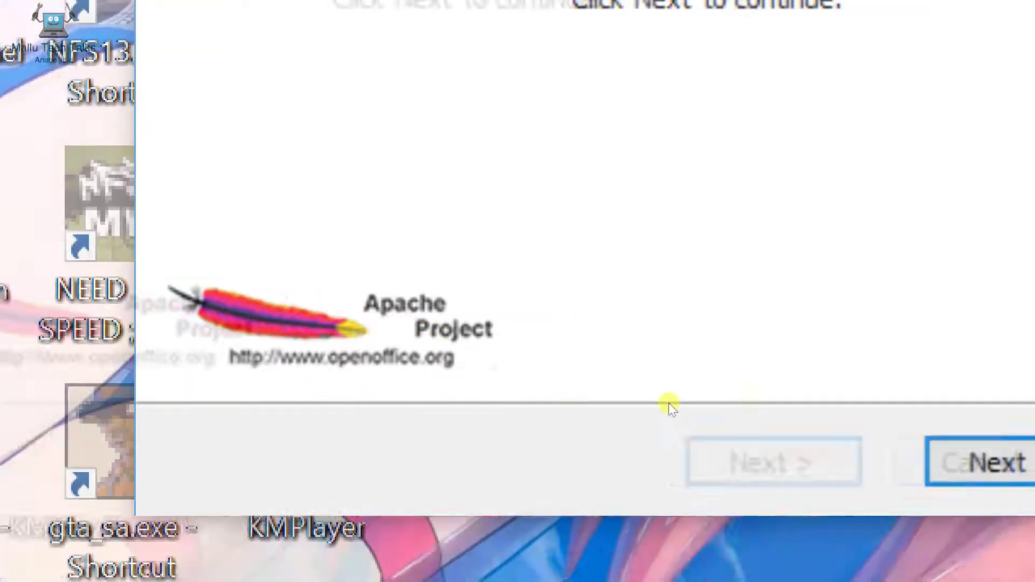
pyautogui.press('Return')
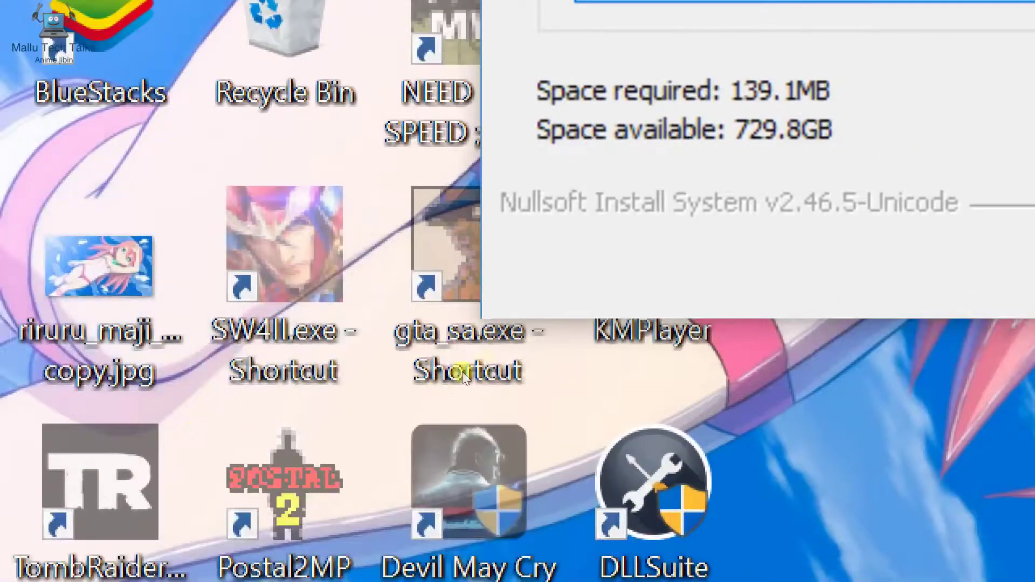
# - Browse the destination choices, keep the desktop folder OpenOffice 4.0.1 (en-US) Installation Files, and unpack the installation files there
pyautogui.press('Tab')
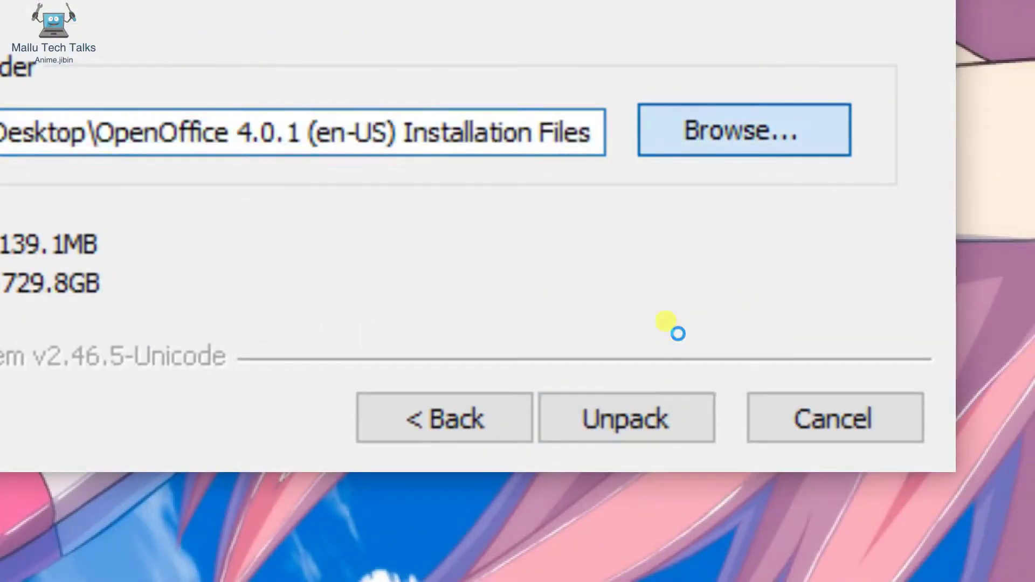
pyautogui.press('Return')
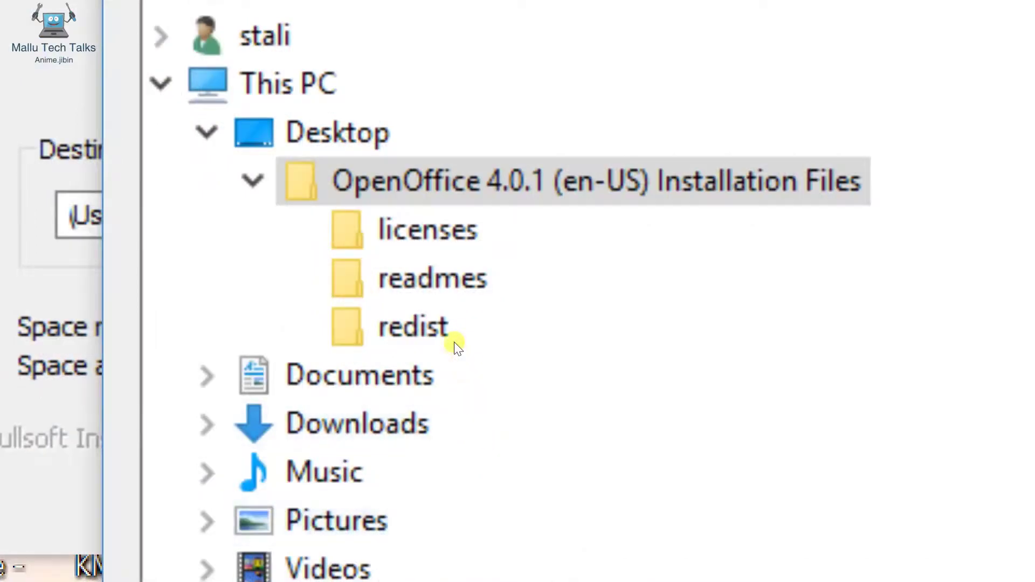
pyautogui.scroll(-3, 461, 353)
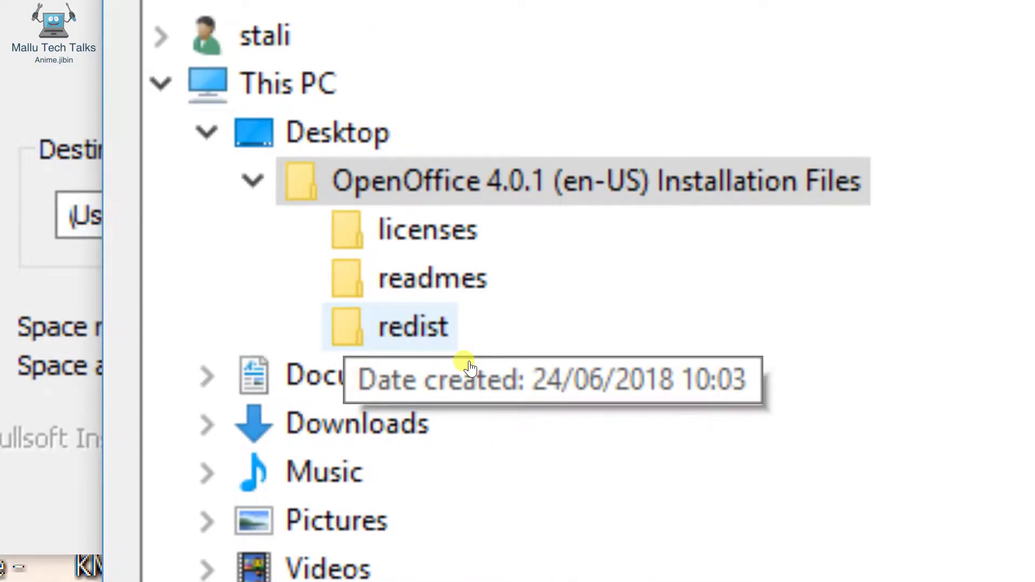
pyautogui.scroll(-3, 469, 366)
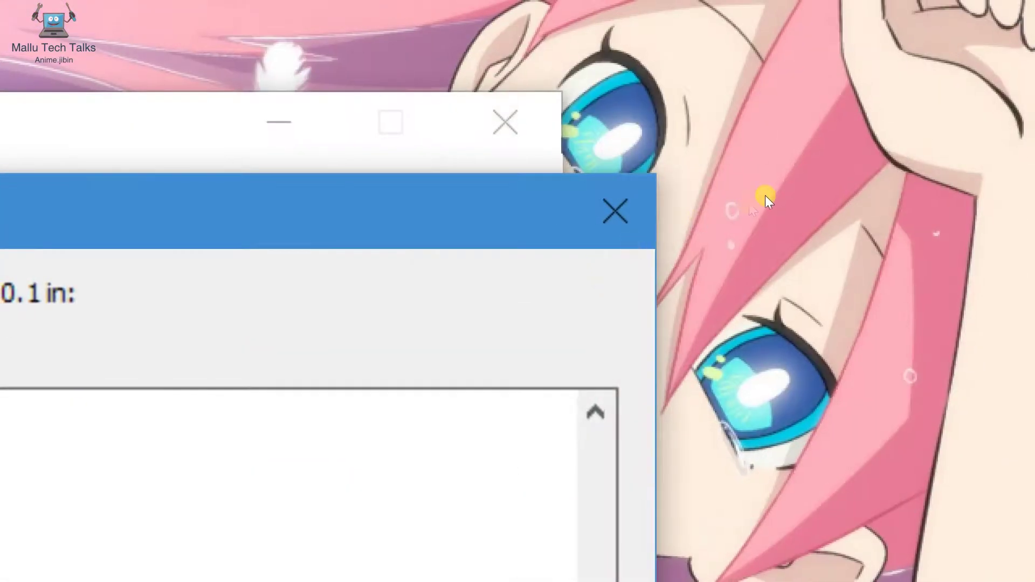
pyautogui.click(615, 210)
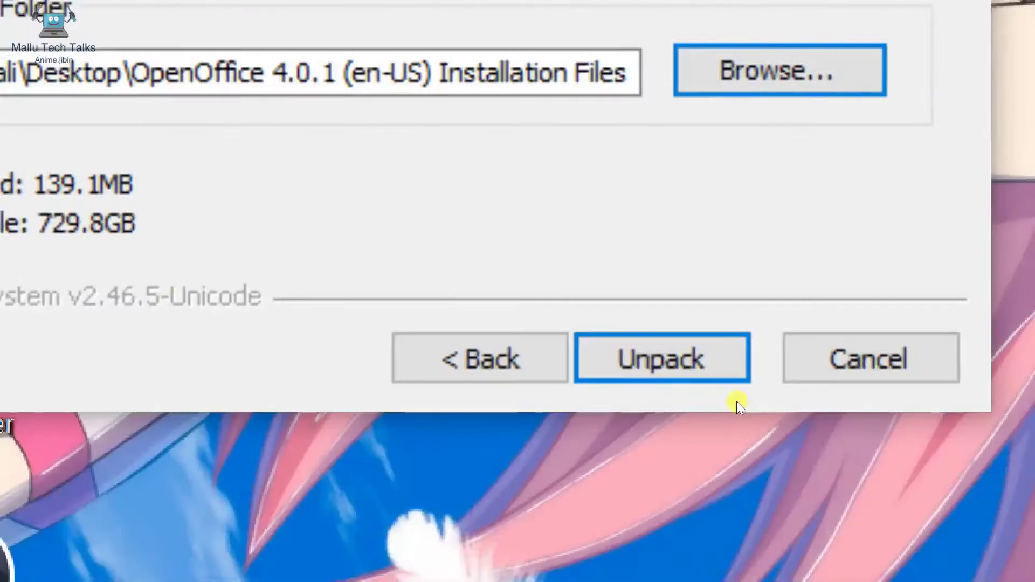
pyautogui.click(581, 364)
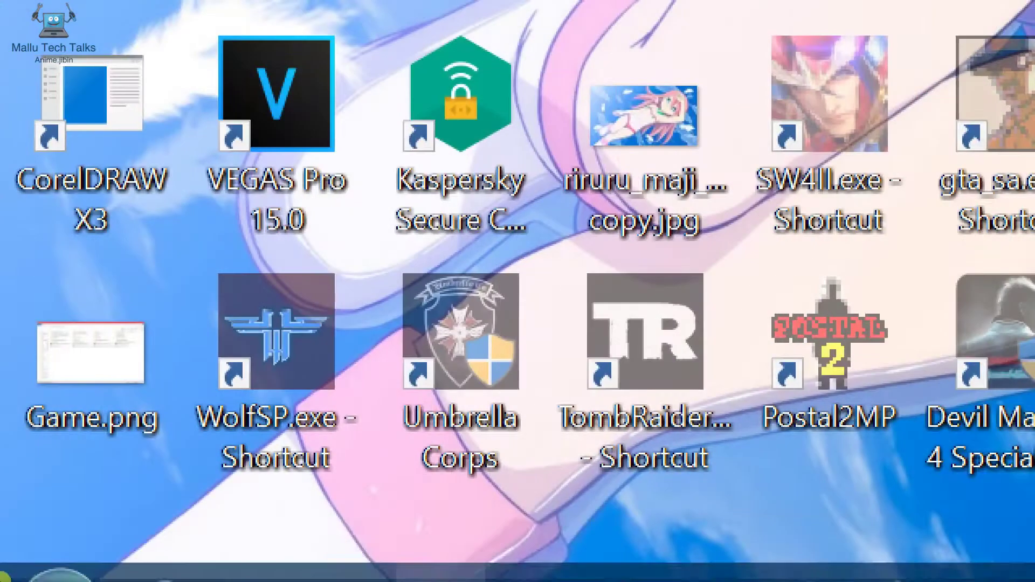
# - Open the SOFTWARE folder on the RIRURU (H:) drive through the This PC desktop shortcut
pyautogui.moveTo(80, 549)
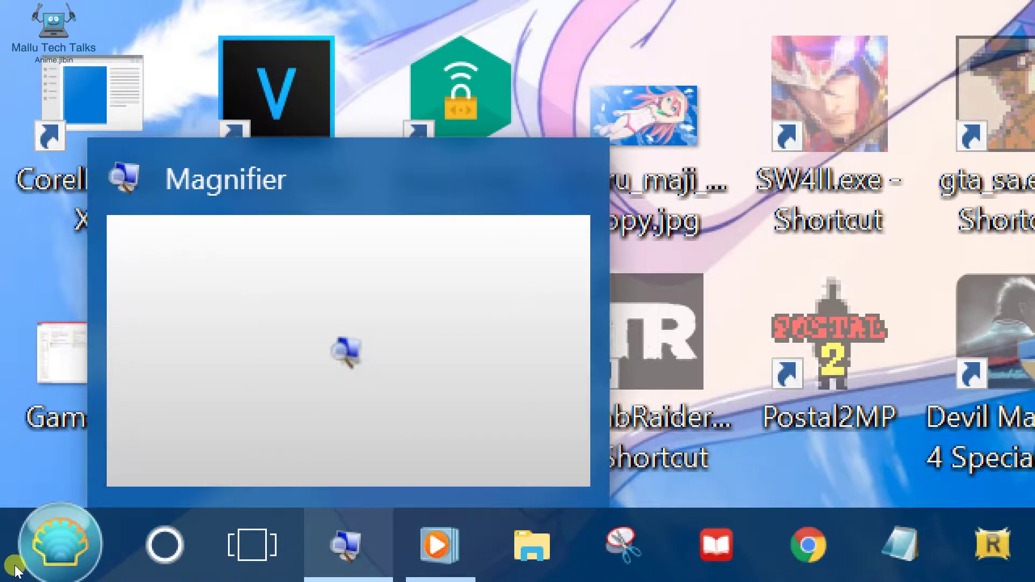
pyautogui.click(22, 564)
pyautogui.click(21, 563)
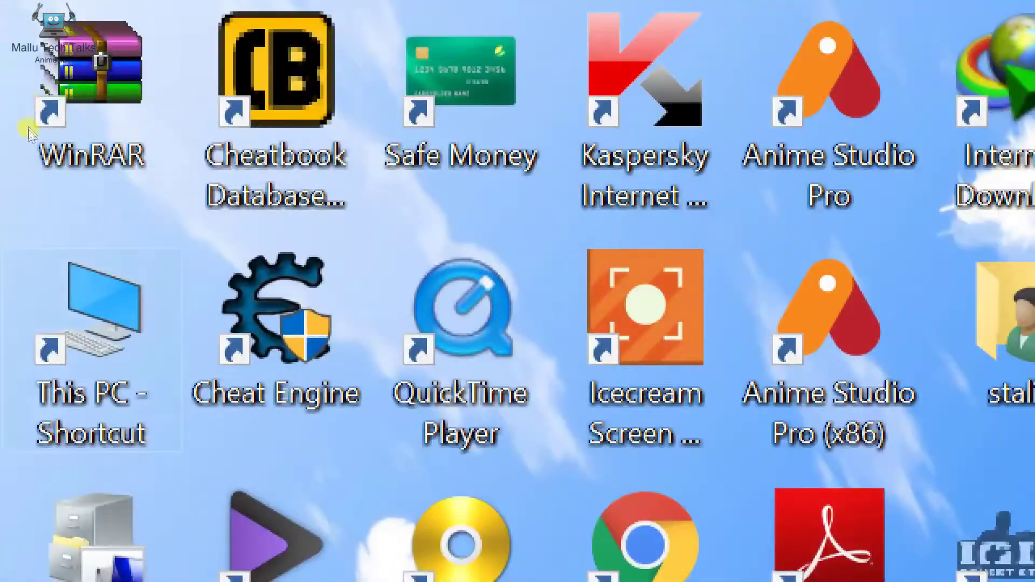
pyautogui.doubleClick(97, 215)
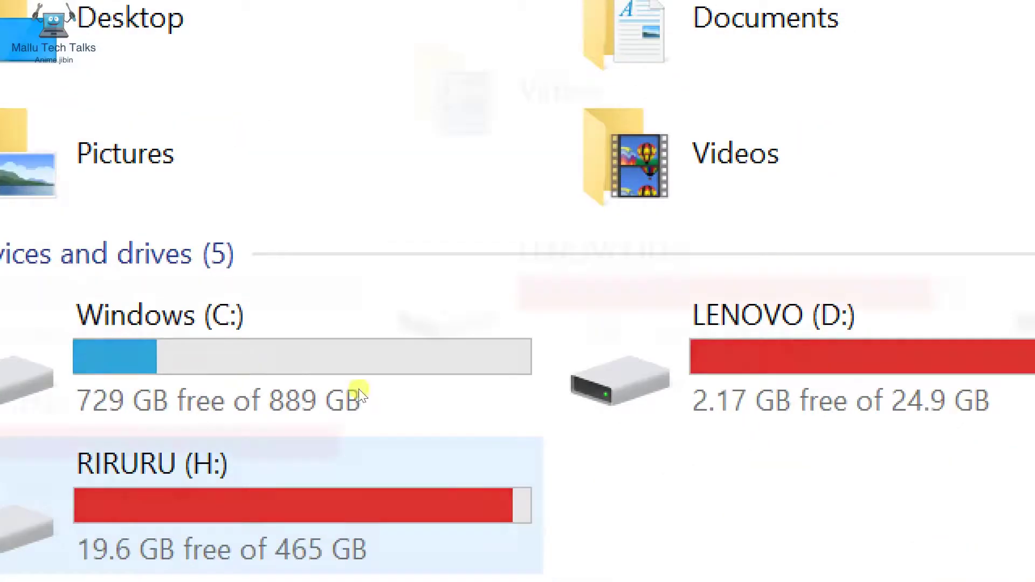
pyautogui.press('Return')
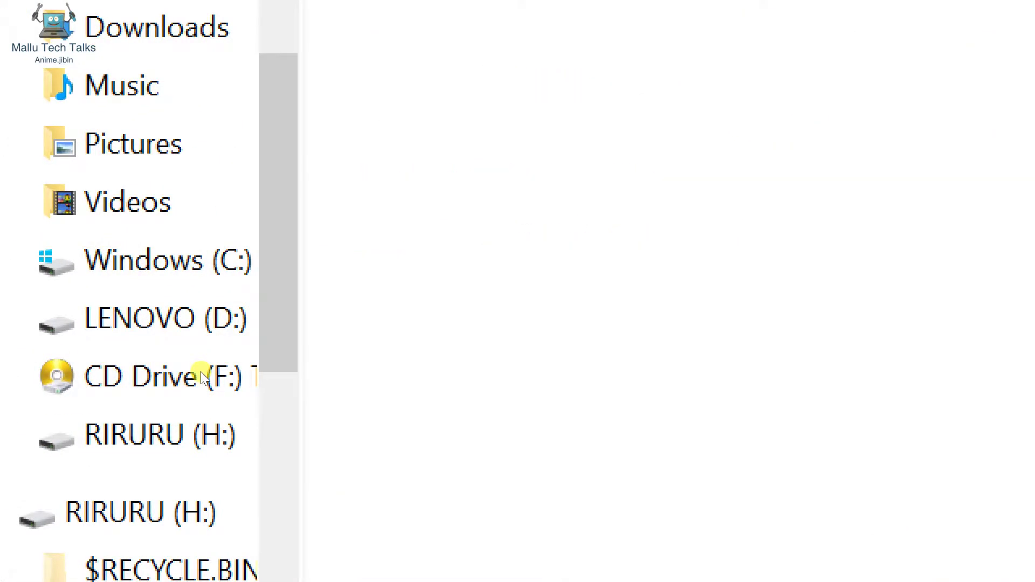
pyautogui.press('Return')
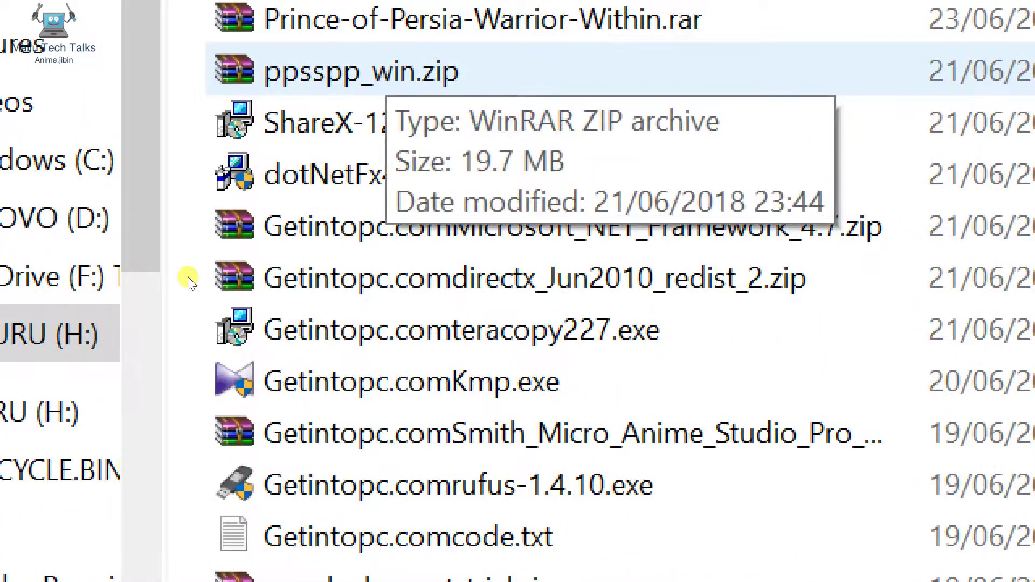
# - View the file properties of the Apache OpenOffice 4.0.1 installer and close them
pyautogui.press('Down')
pyautogui.press('Down')
pyautogui.press('Down')
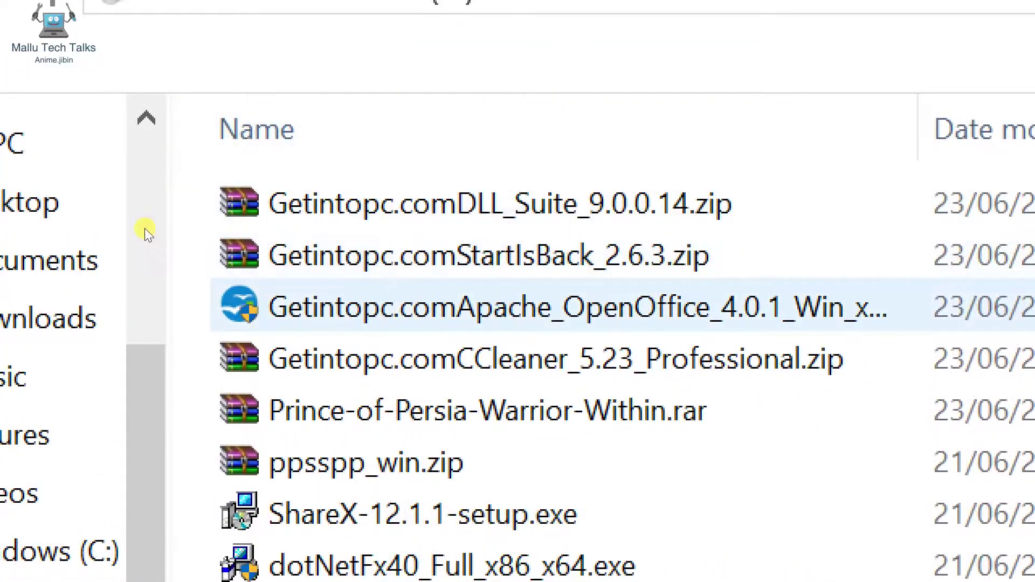
pyautogui.hotkey('shift', 'F10')
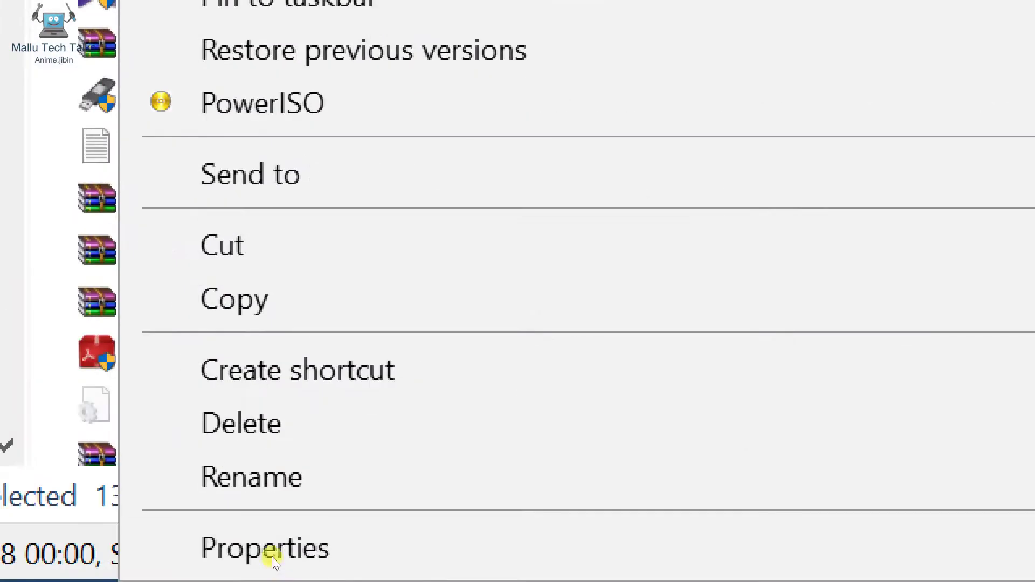
pyautogui.click(273, 555)
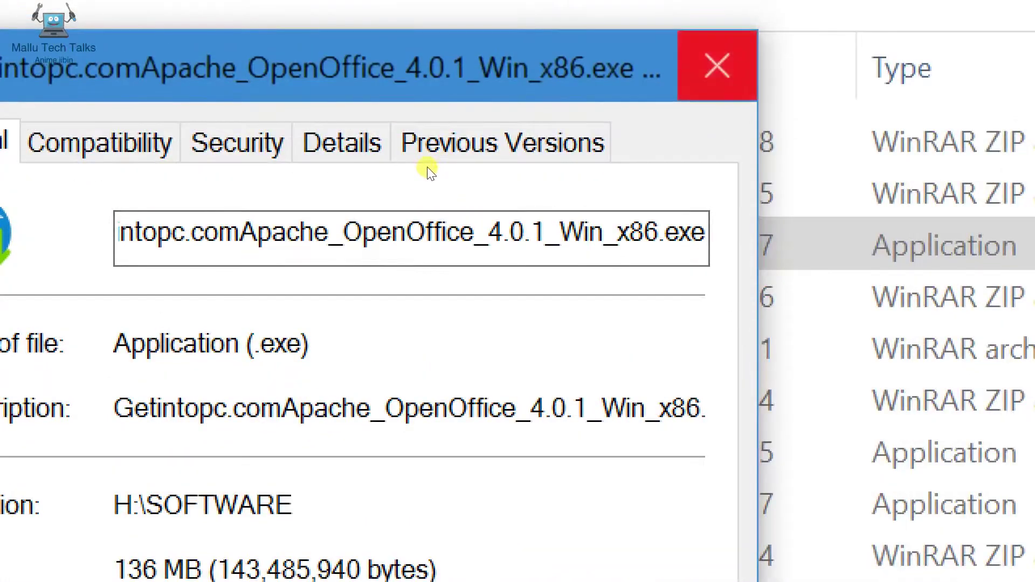
pyautogui.click(730, 59)
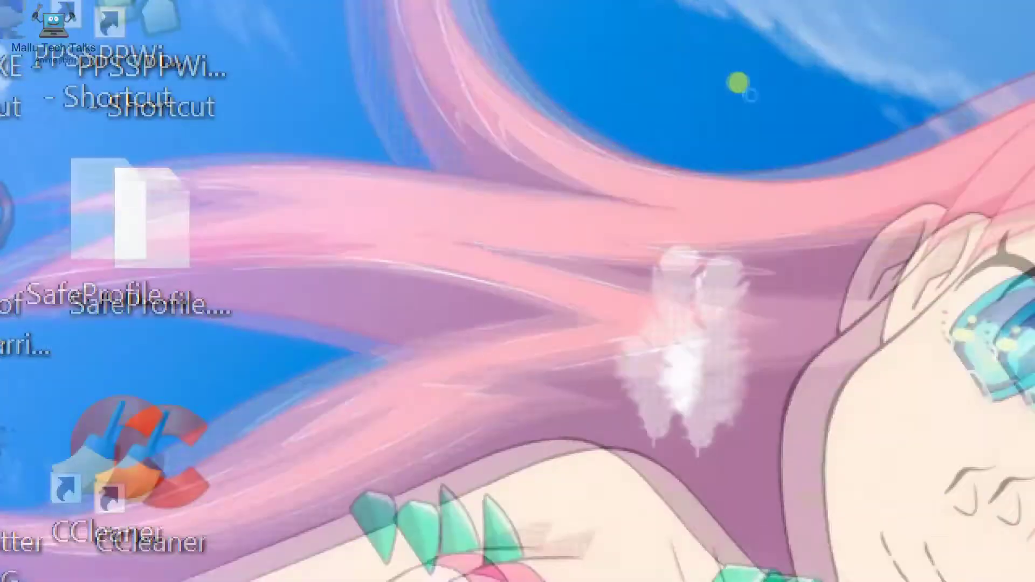
pyautogui.rightClick(332, 54)
pyautogui.click(614, 99)
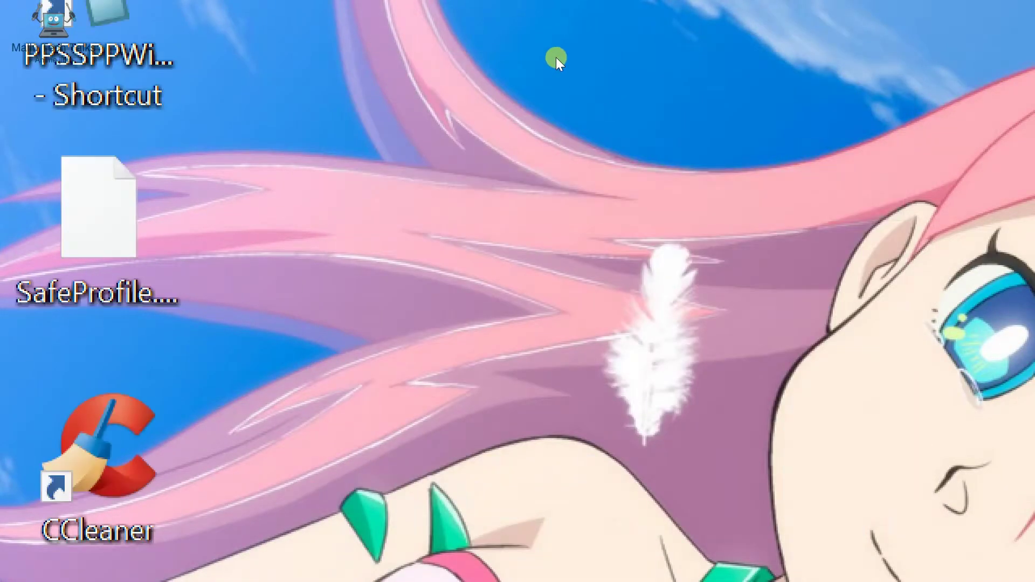
pyautogui.rightClick(555, 58)
pyautogui.click(587, 95)
pyautogui.rightClick(586, 95)
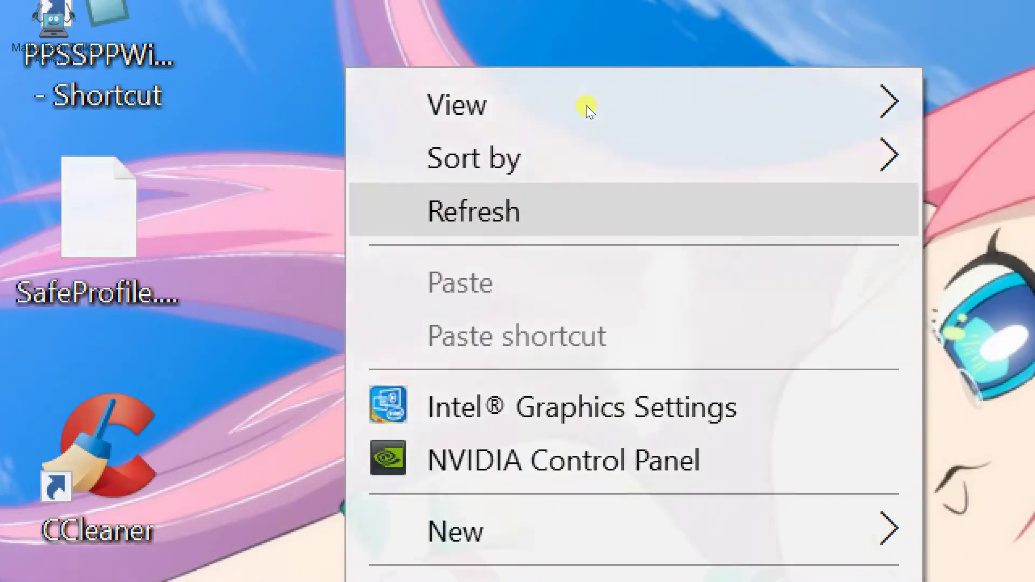
pyautogui.click(586, 105)
pyautogui.rightClick(566, 99)
pyautogui.click(568, 100)
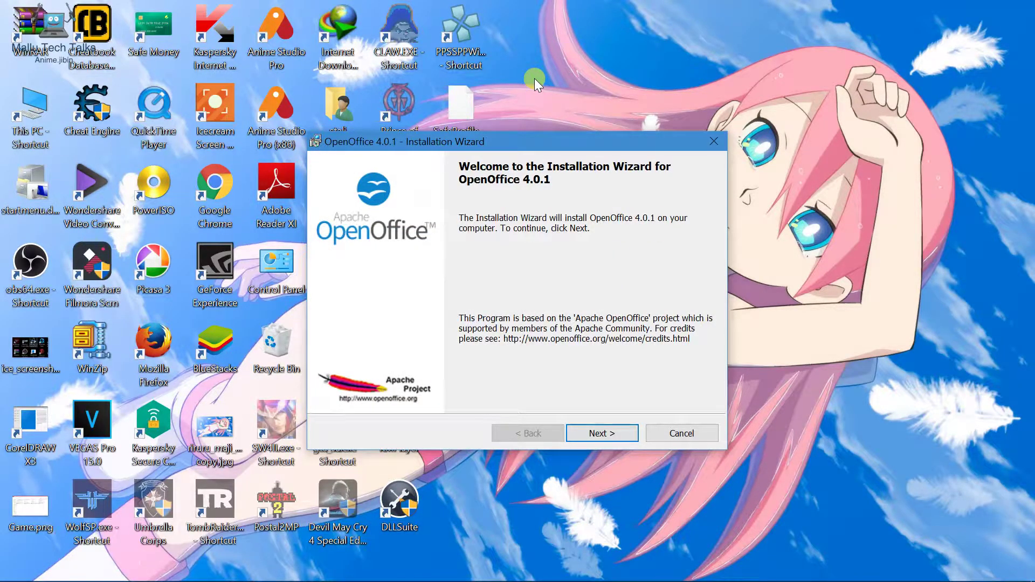
# - Continue past the welcome page of the OpenOffice 4.0.1 Installation Wizard to the customer information page
pyautogui.moveTo(177, 579)
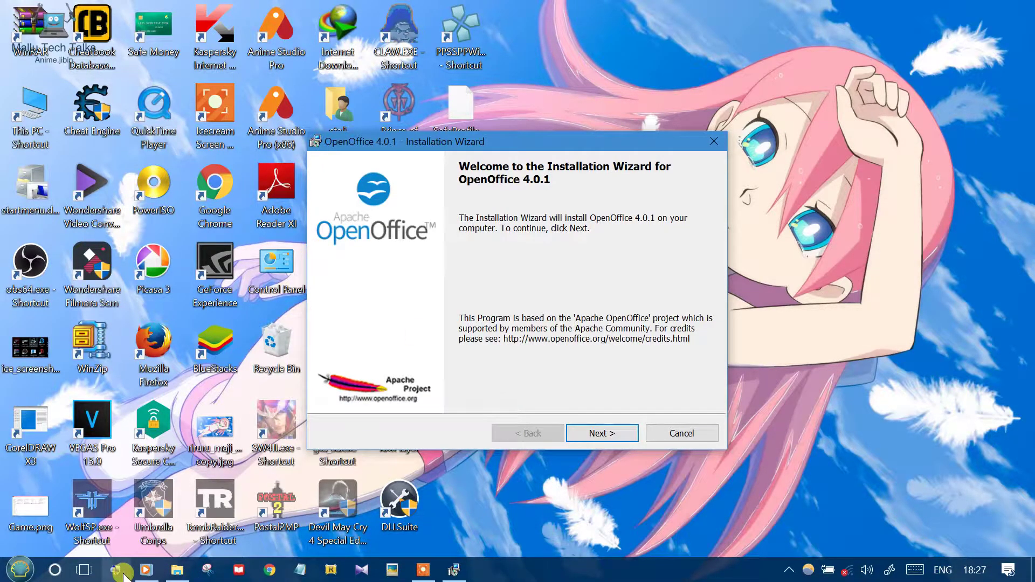
pyautogui.click(122, 571)
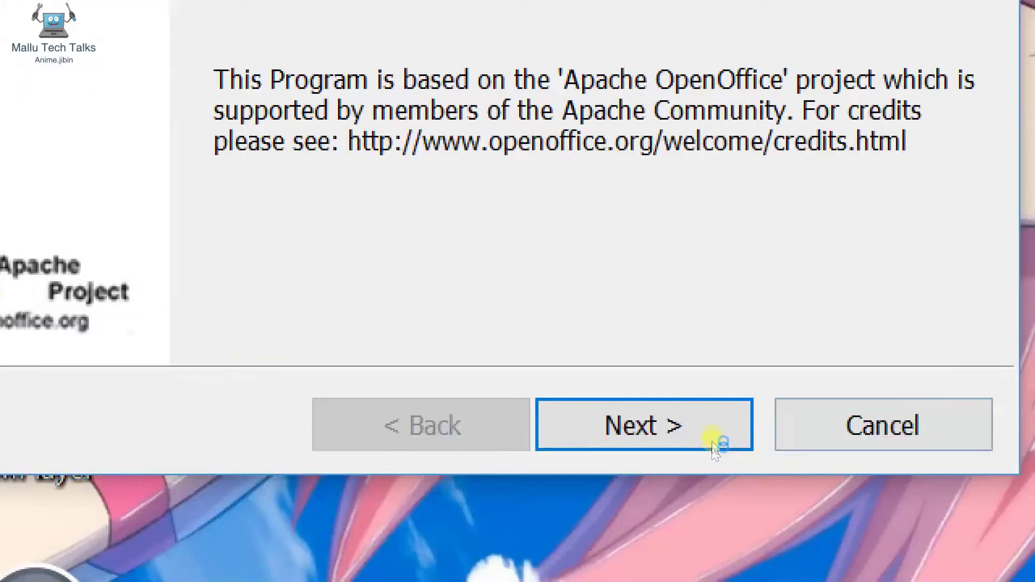
pyautogui.click(593, 441)
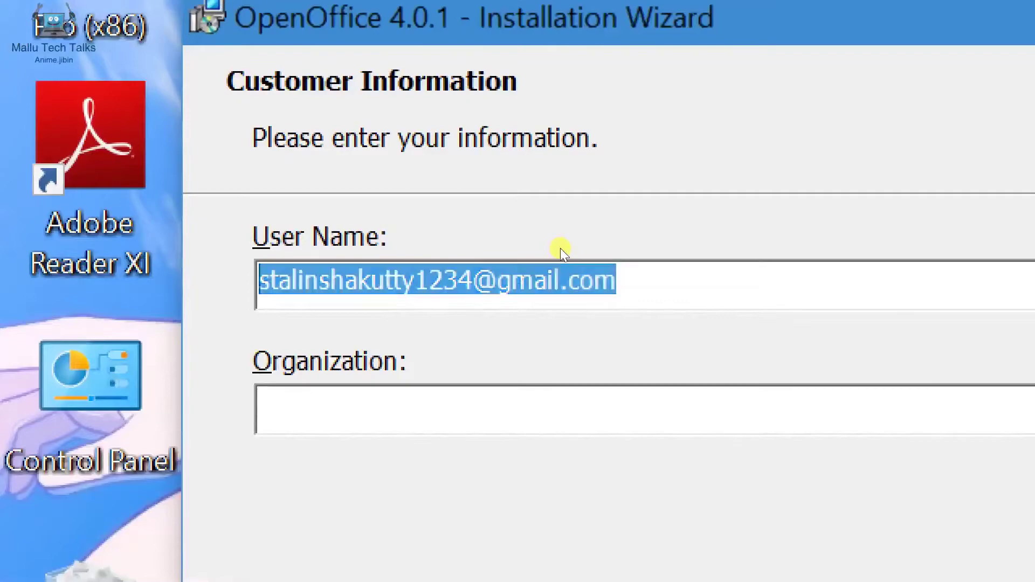
# - Replace the prefilled user name in the customer information with the customer's full name
pyautogui.press('BackSpace')
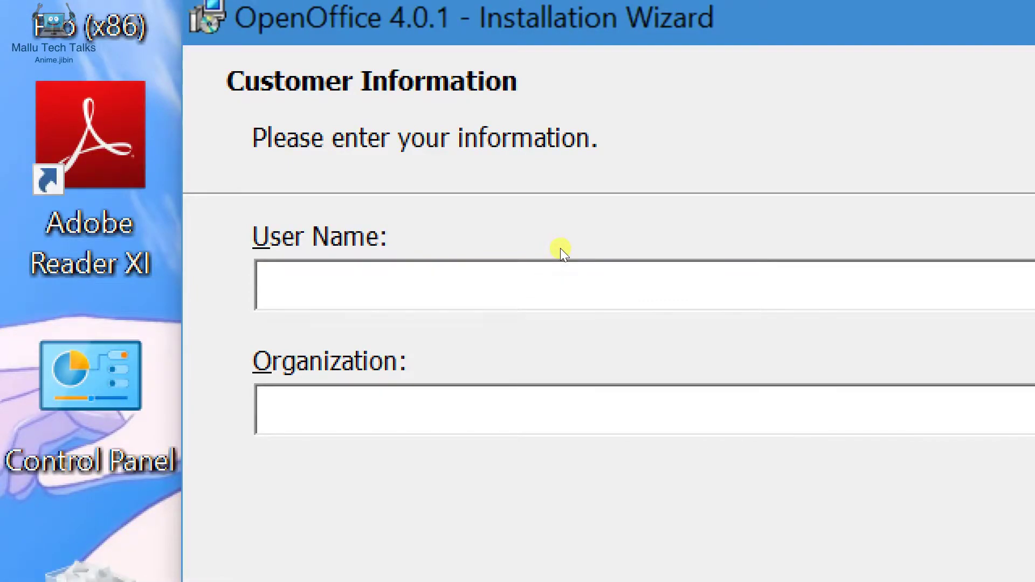
pyautogui.write('JINIM A R')
pyautogui.hotkey('ctrl', 'a')
pyautogui.press('BackSpace')
pyautogui.write('j')
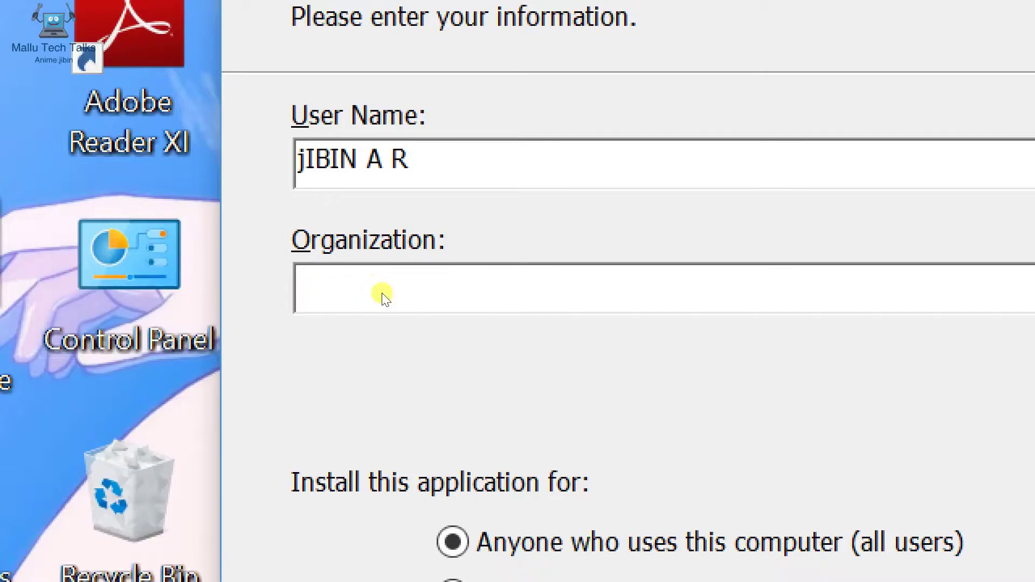
# - Enter Mallu Tech Talks as the organization and continue to the setup type page
pyautogui.click(383, 273)
pyautogui.write('m')
pyautogui.press('BackSpace')
pyautogui.write('Mallu Te')
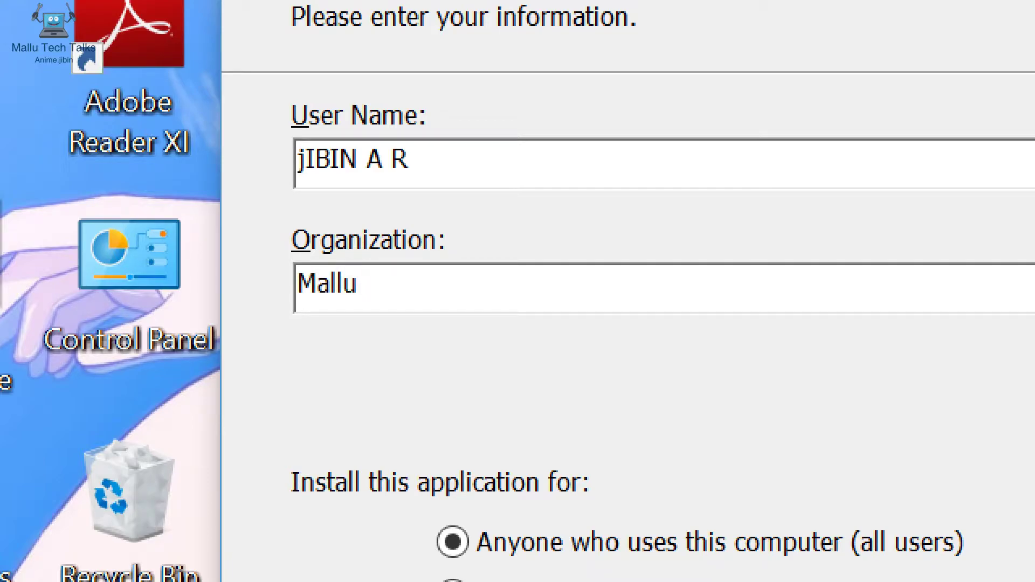
pyautogui.write('ch Talks')
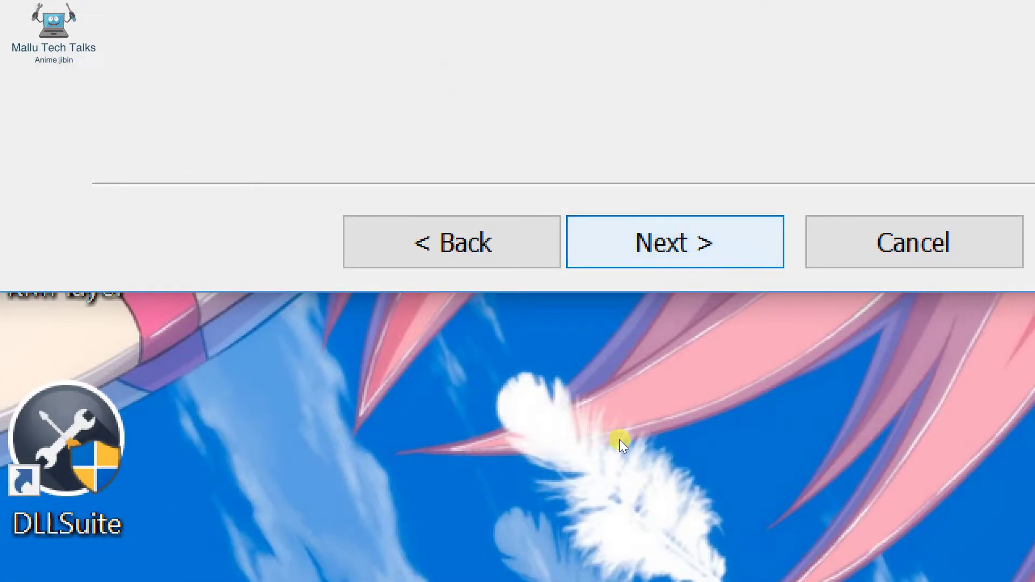
pyautogui.click(675, 242)
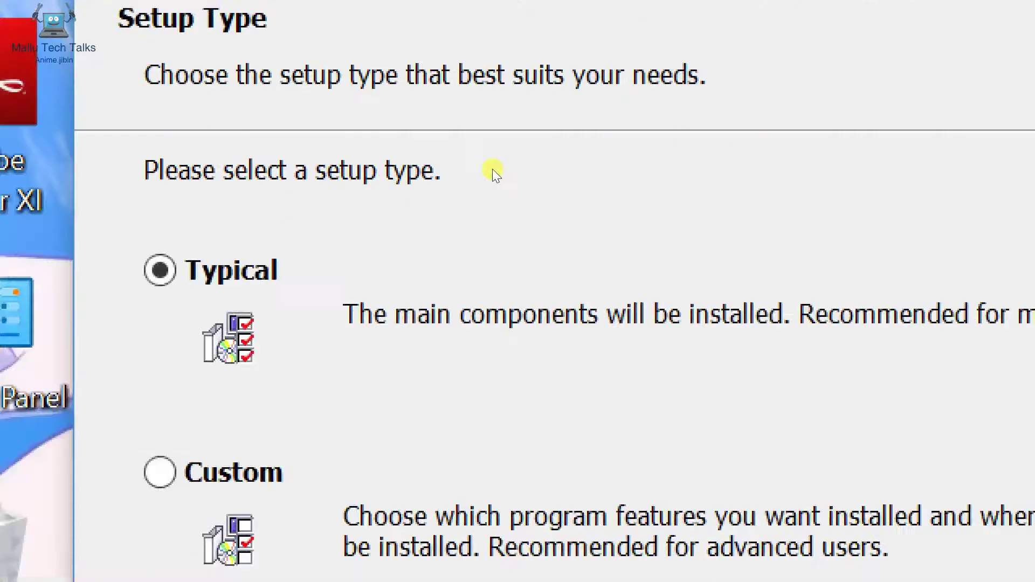
# - Compare the Custom and Typical setup types, choose Typical, and continue to the ready-to-install page
pyautogui.click(323, 471)
pyautogui.press('Up')
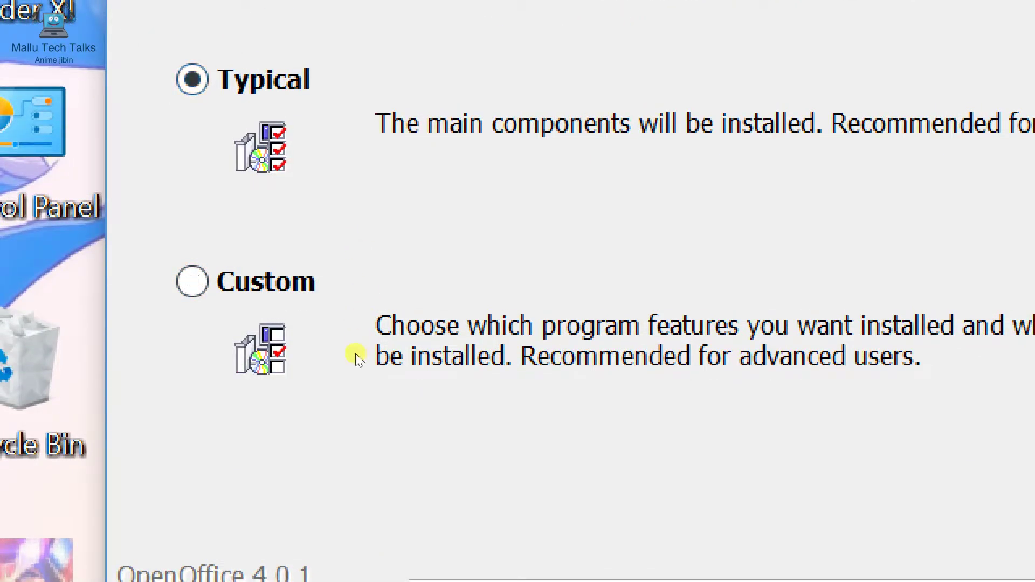
pyautogui.press('Down')
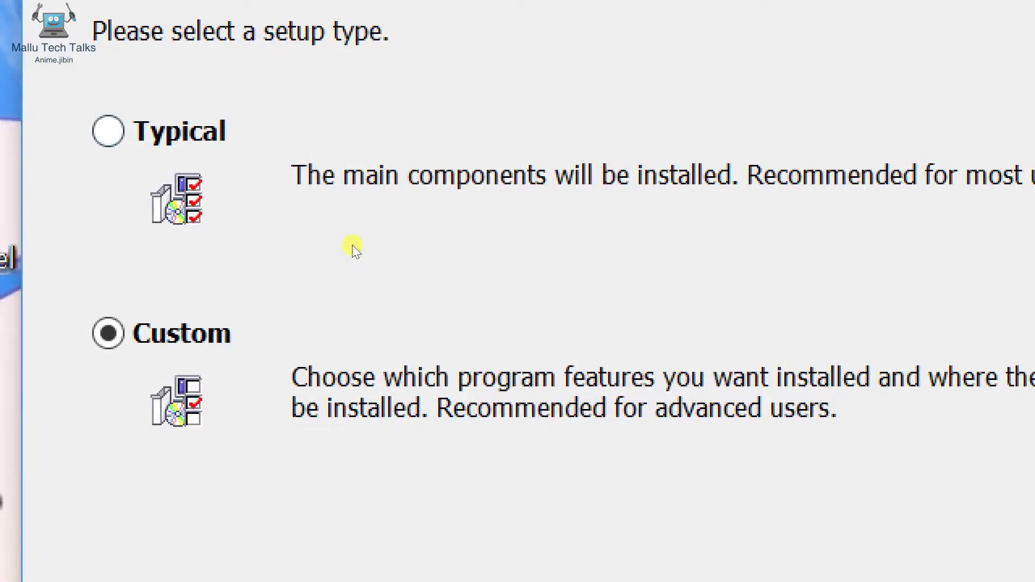
pyautogui.press('Up')
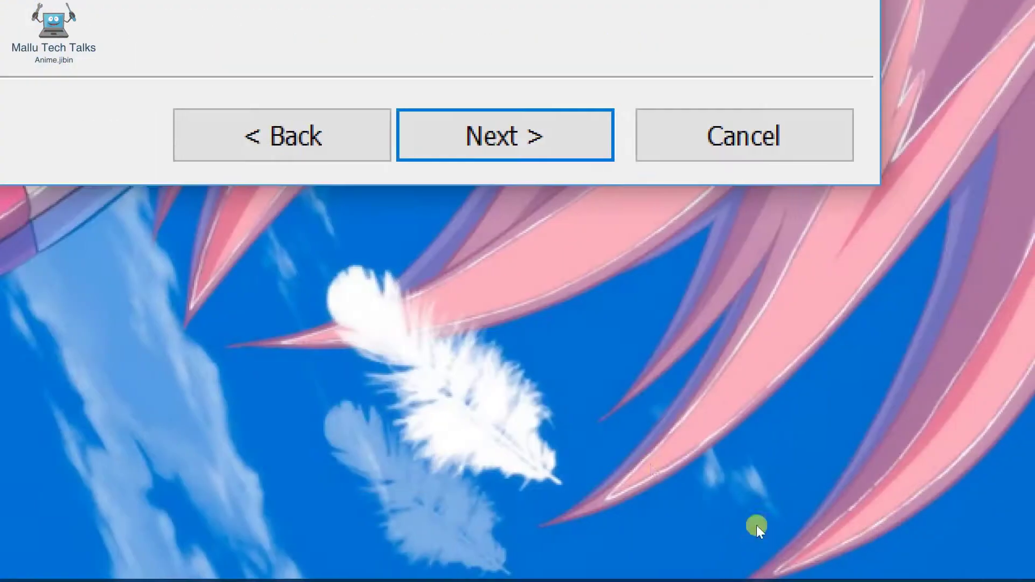
pyautogui.press('Return')
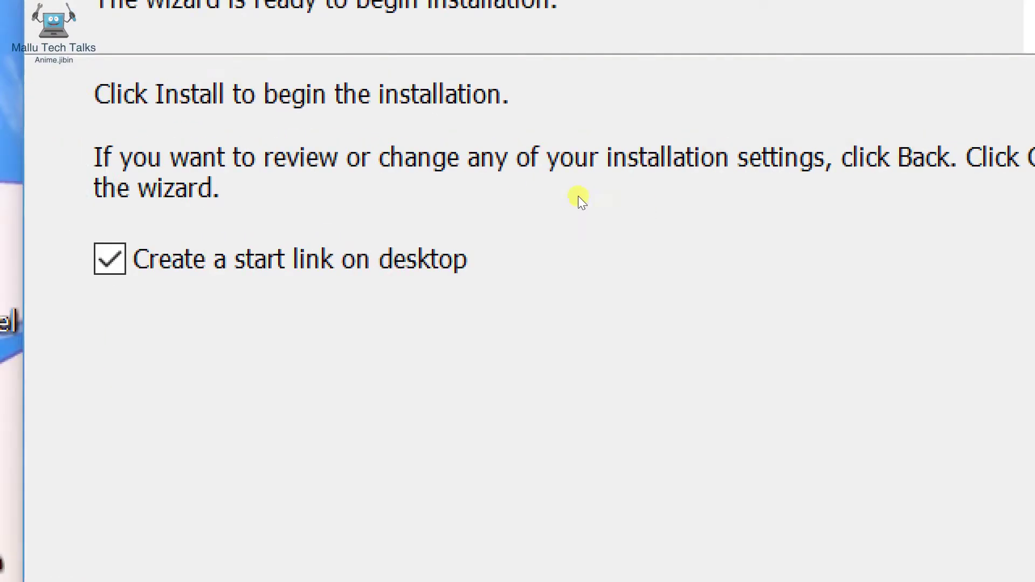
# - Keep the option to create a start link on the desktop enabled and start the installation
pyautogui.click(369, 271)
pyautogui.click(370, 271)
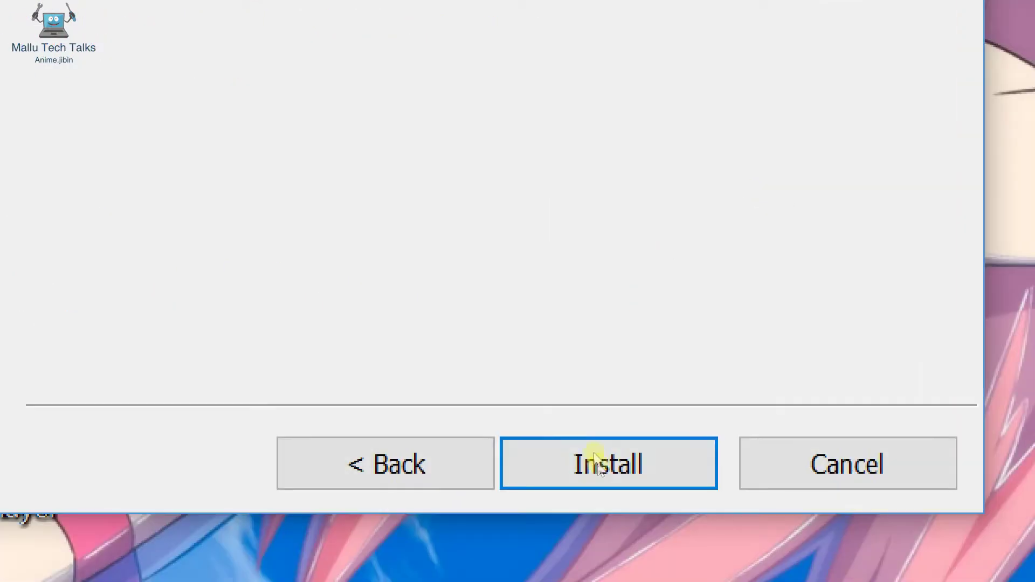
pyautogui.click(585, 440)
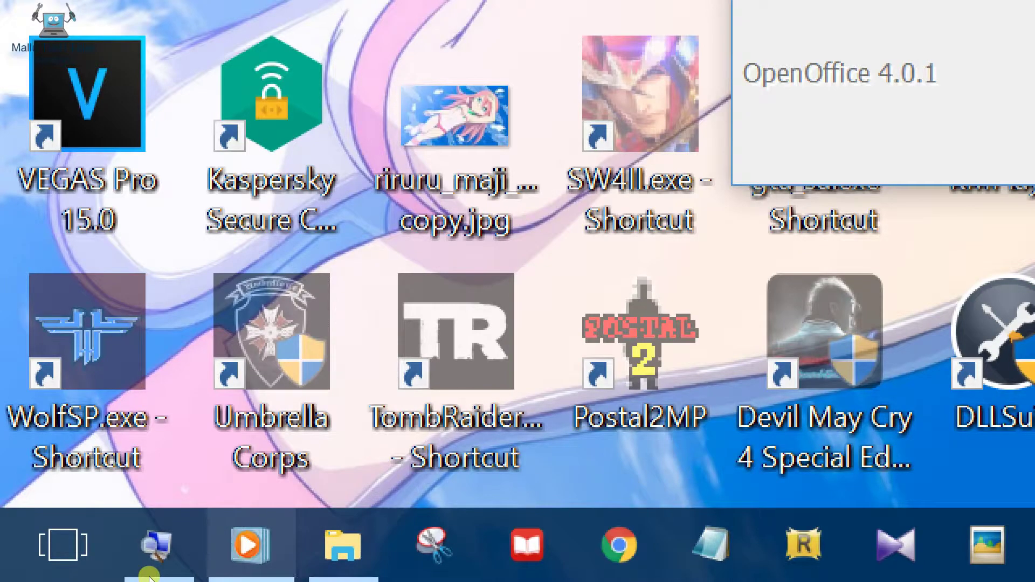
pyautogui.click(108, 565)
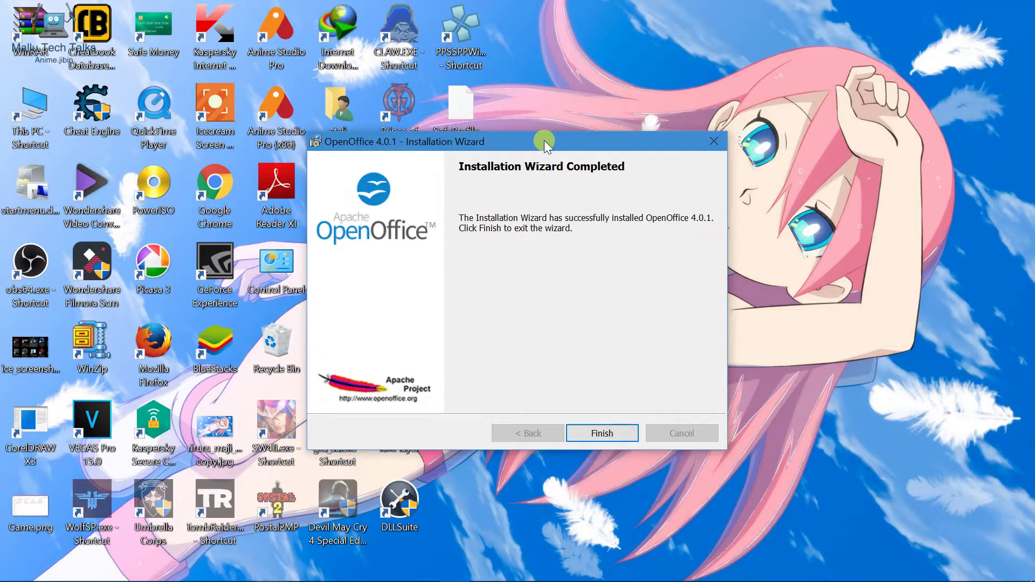
# - Move the completed installation wizard aside on the desktop and finish it
pyautogui.moveTo(545, 143); pyautogui.dragTo(569, 130)
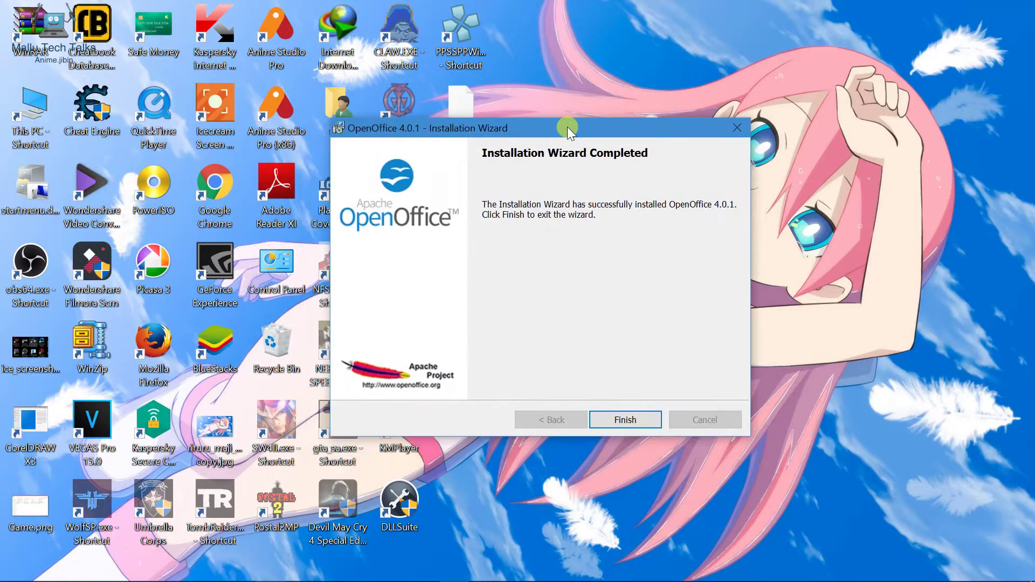
pyautogui.click(626, 420)
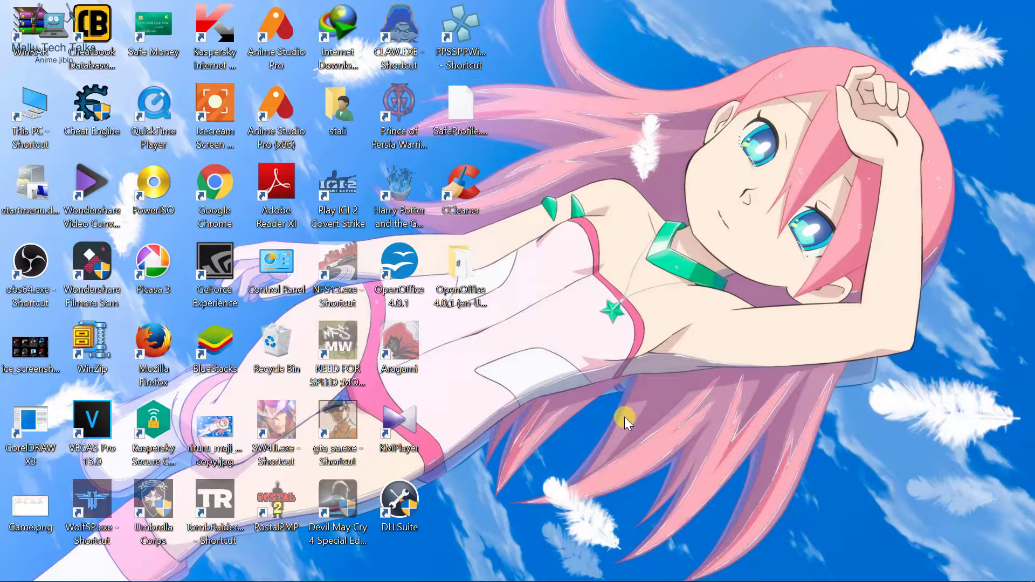
# - Launch OpenOffice 4.0.1 from its new desktop shortcut and maximize its window
pyautogui.moveTo(105, 574)
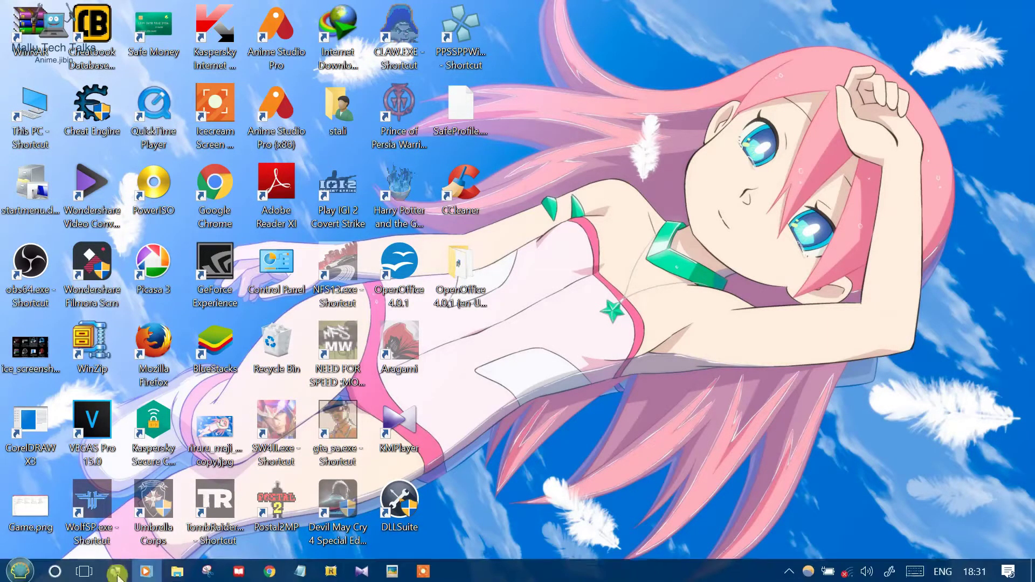
pyautogui.doubleClick(259, 439)
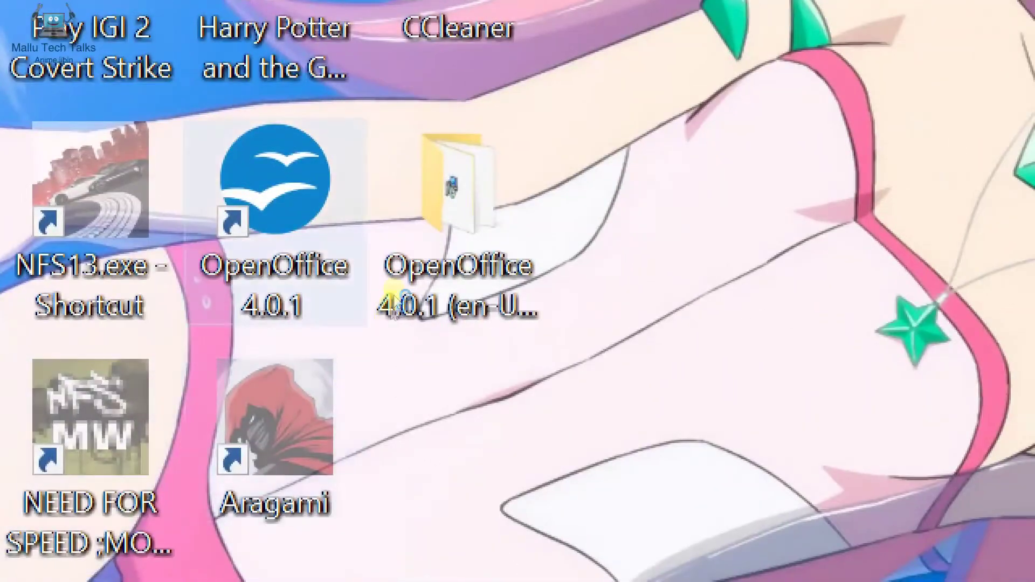
pyautogui.click(406, 283)
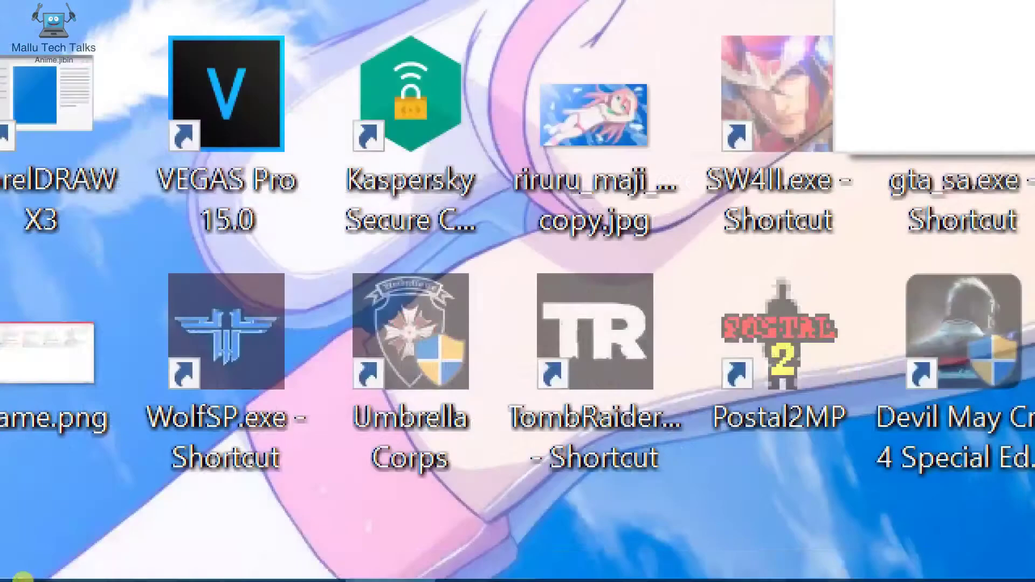
pyautogui.click(296, 544)
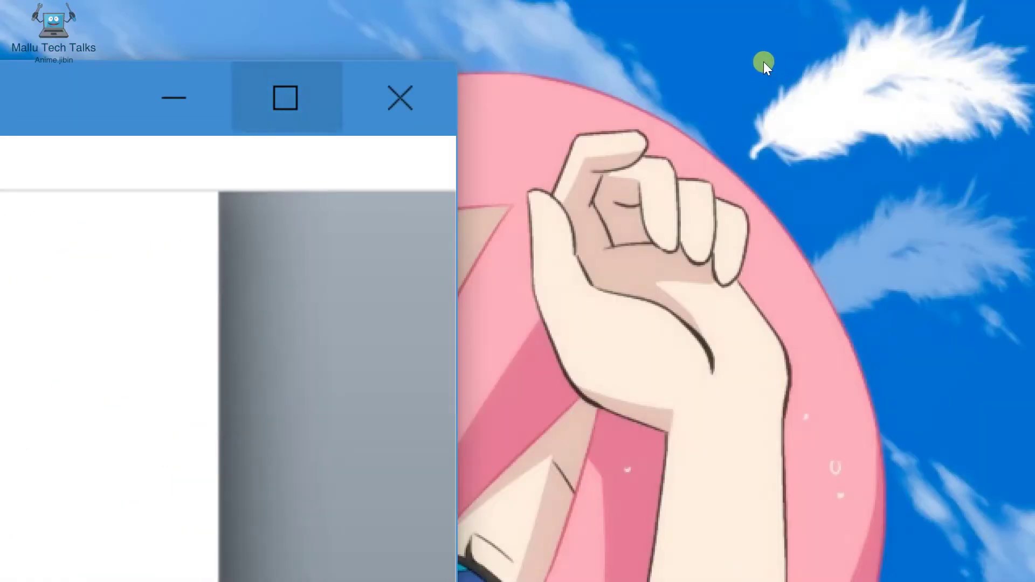
pyautogui.click(912, 92)
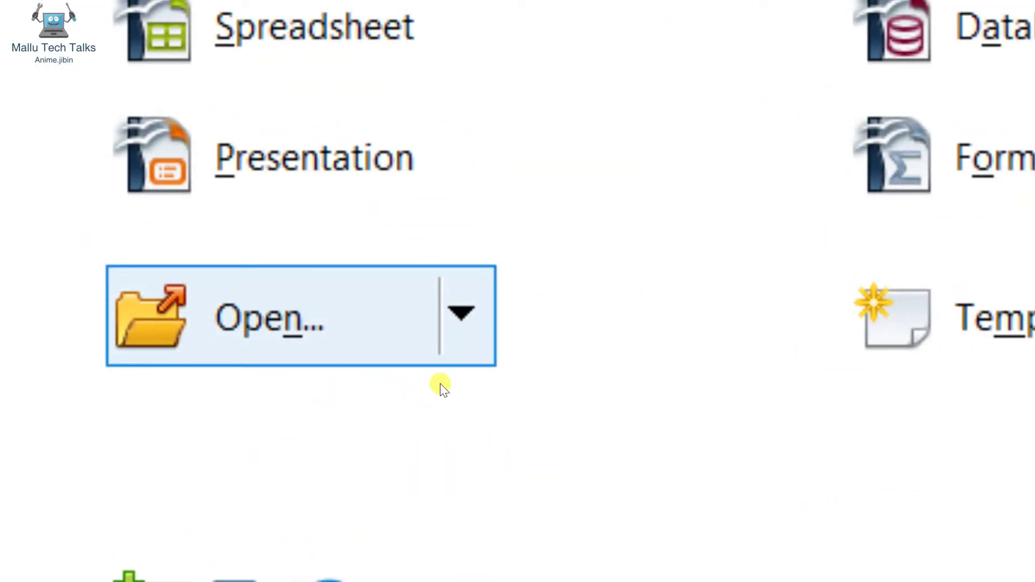
pyautogui.click(440, 360)
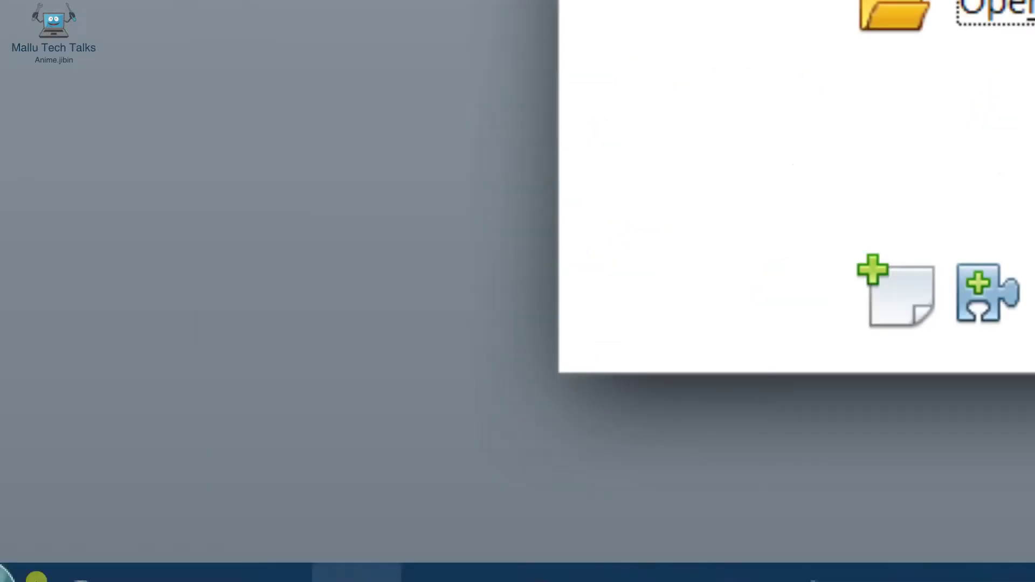
pyautogui.moveTo(102, 573)
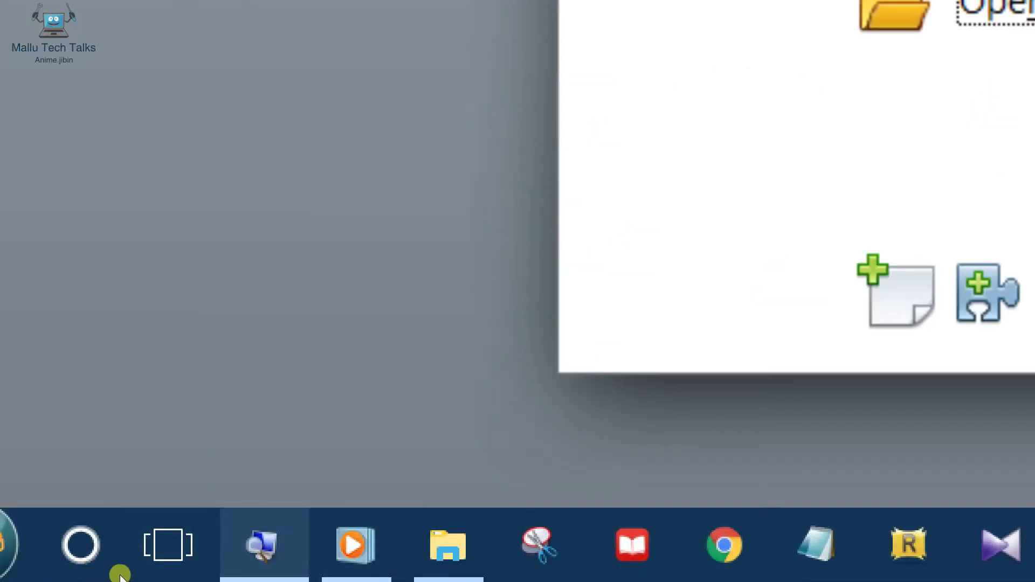
pyautogui.moveTo(263, 545)
pyautogui.click(485, 176)
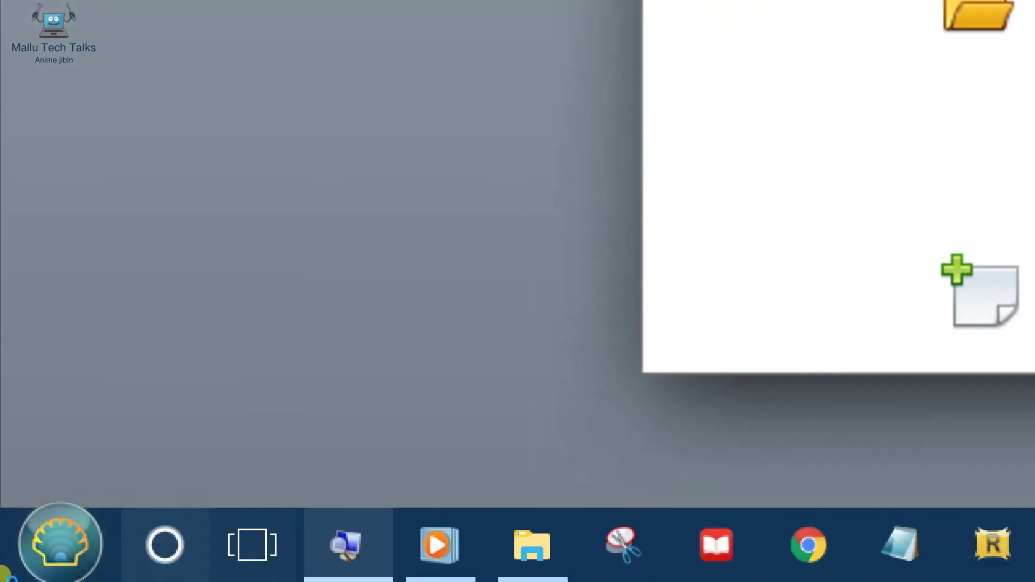
# - Find the OpenOffice 4.0.1 folder in the list of all installed programs and expand it
pyautogui.click(43, 517)
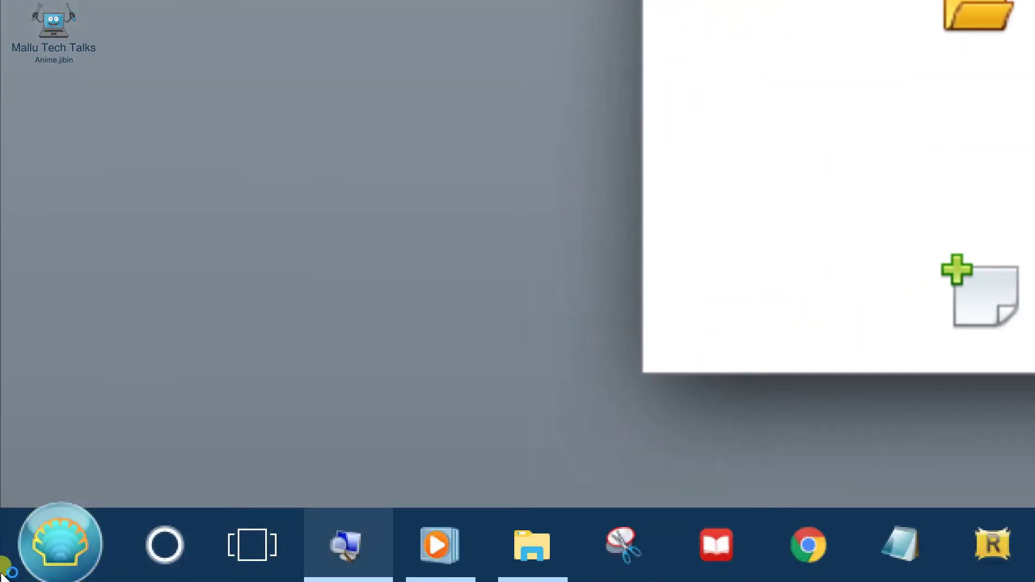
pyautogui.click(211, 345)
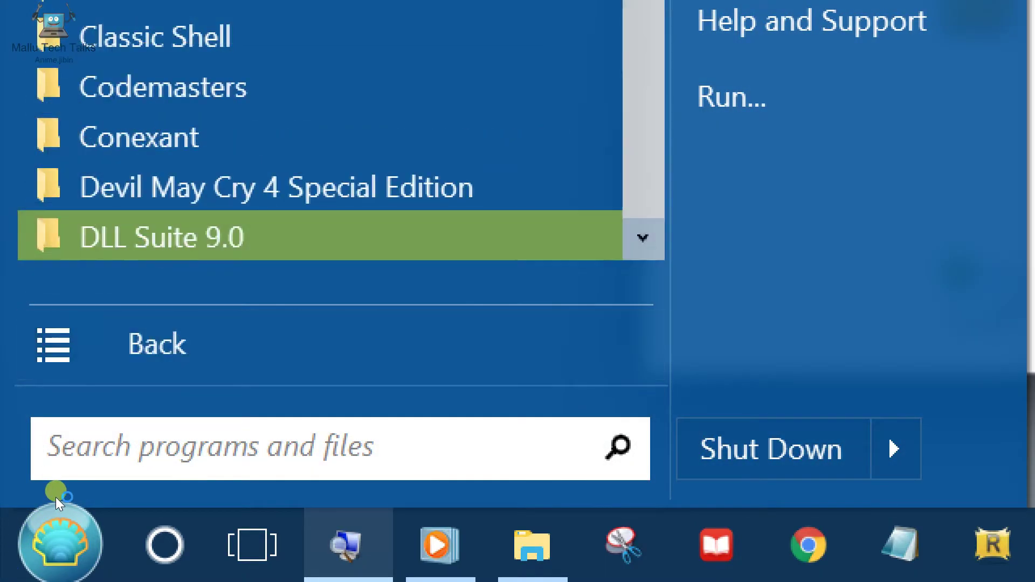
pyautogui.scroll(-10, 58, 266)
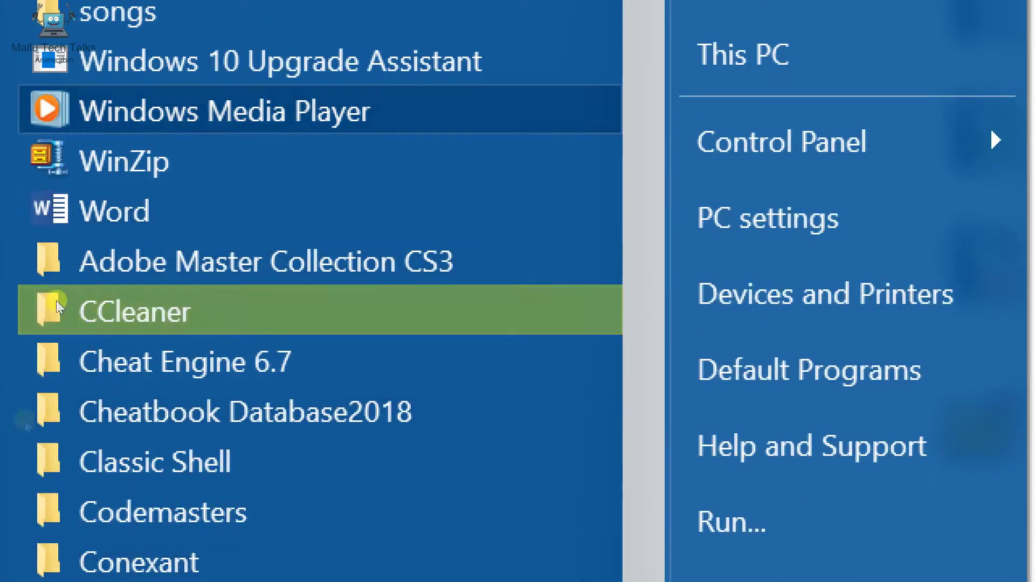
pyautogui.scroll(-3, 54, 411)
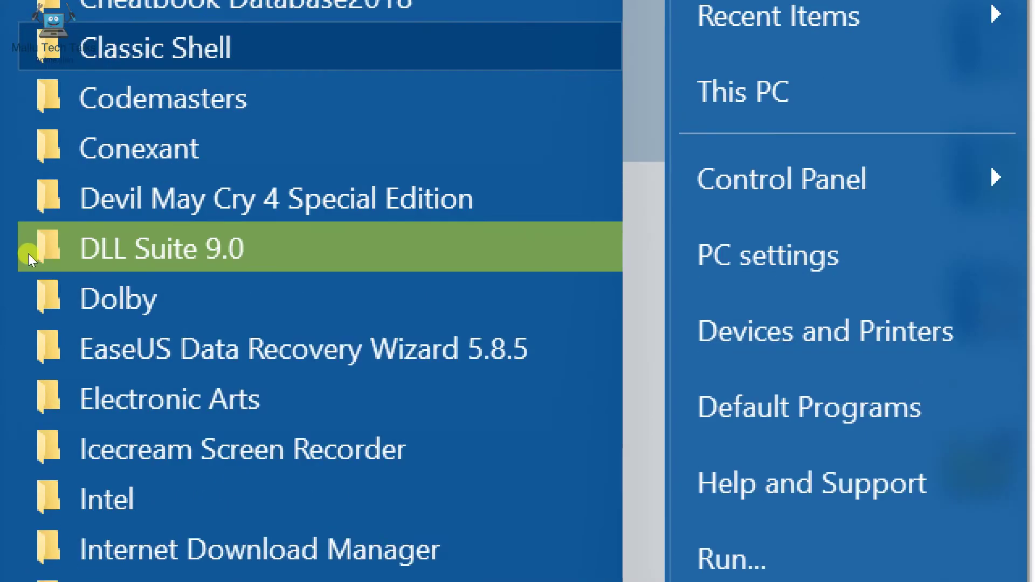
pyautogui.scroll(-3, 54, 164)
pyautogui.scroll(-5, 54, 164)
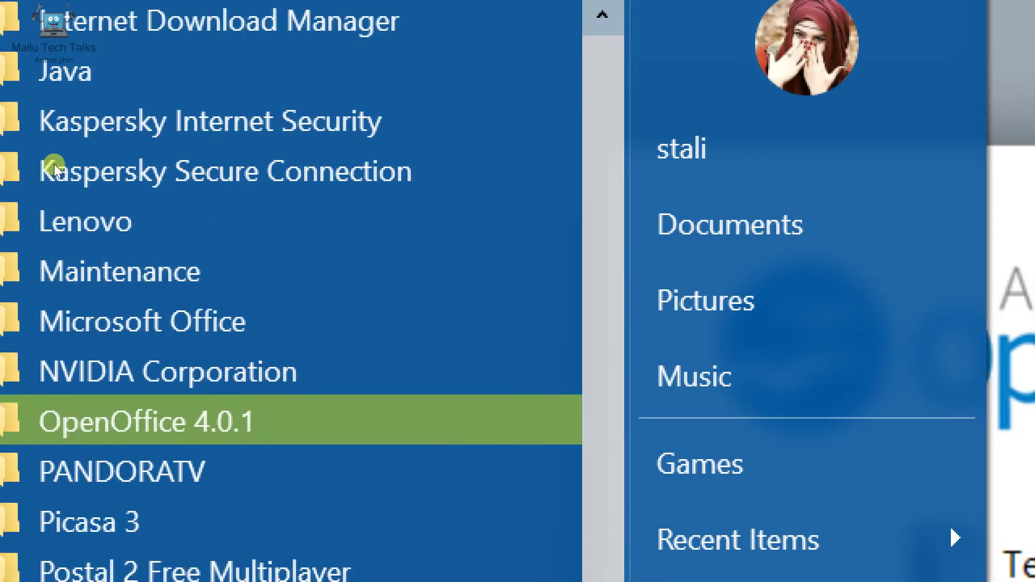
pyautogui.press('Up')
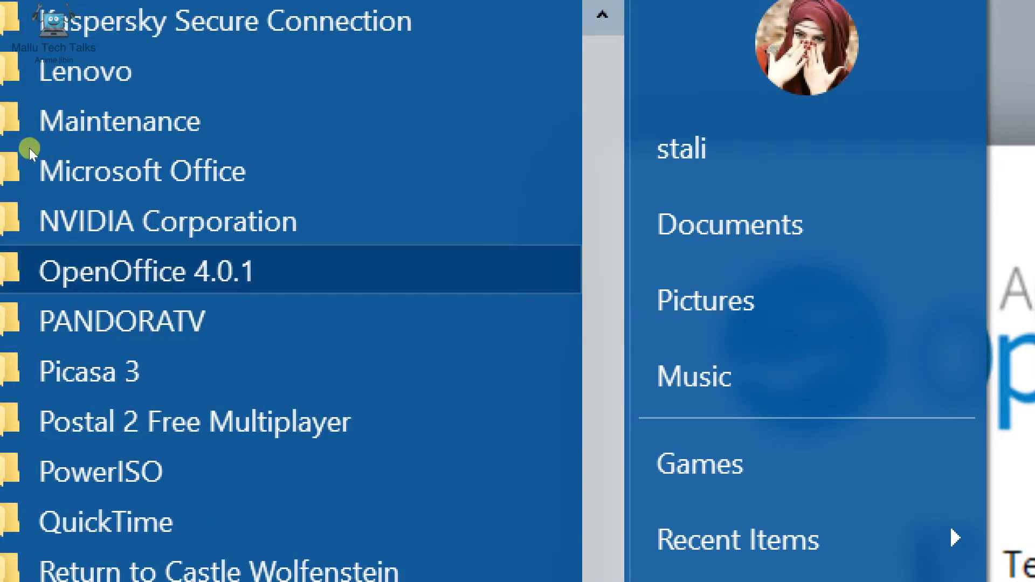
pyautogui.press('Right')
# - Look through the applications in the OpenOffice 4.0.1 folder, from OpenOffice and Base through to Writer
pyautogui.press('Down')
pyautogui.press('Down')
pyautogui.press('Down')
pyautogui.press('Down')
pyautogui.press('Down')
pyautogui.press('Down')
pyautogui.press('Down')
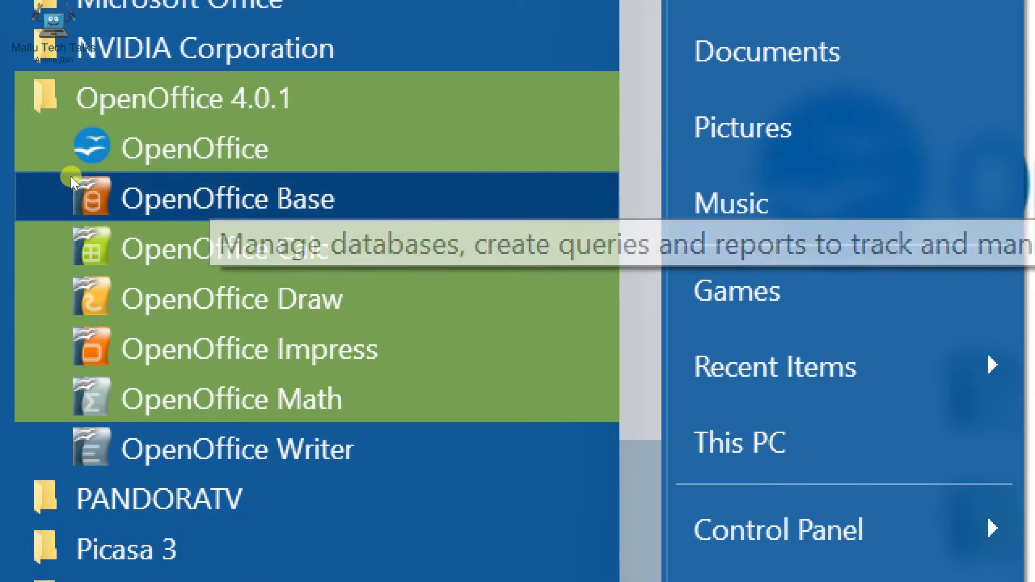
pyautogui.press('Down')
pyautogui.press('Down')
pyautogui.press('Up')
pyautogui.press('Down')
pyautogui.press('Down')
pyautogui.press('Down')
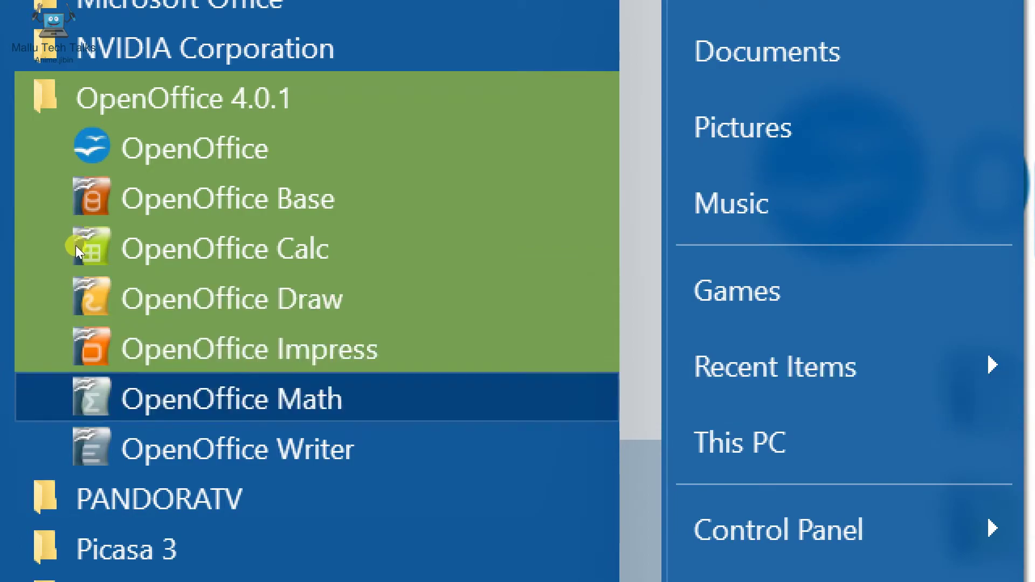
pyautogui.press('Up')
pyautogui.press('Down')
pyautogui.press('Down')
pyautogui.press('Down')
pyautogui.press('Up')
pyautogui.press('Up')
pyautogui.press('Up')
pyautogui.press('Up')
pyautogui.press('Up')
pyautogui.press('Up')
pyautogui.press('Up')
pyautogui.press('Up')
pyautogui.press('Up')
pyautogui.press('Down')
pyautogui.press('Down')
pyautogui.press('Down')
pyautogui.press('Down')
pyautogui.press('Down')
pyautogui.press('Down')
pyautogui.press('Down')
pyautogui.press('Up')
pyautogui.press('Up')
pyautogui.press('Up')
pyautogui.press('Up')
pyautogui.press('Up')
pyautogui.press('Up')
pyautogui.press('Up')
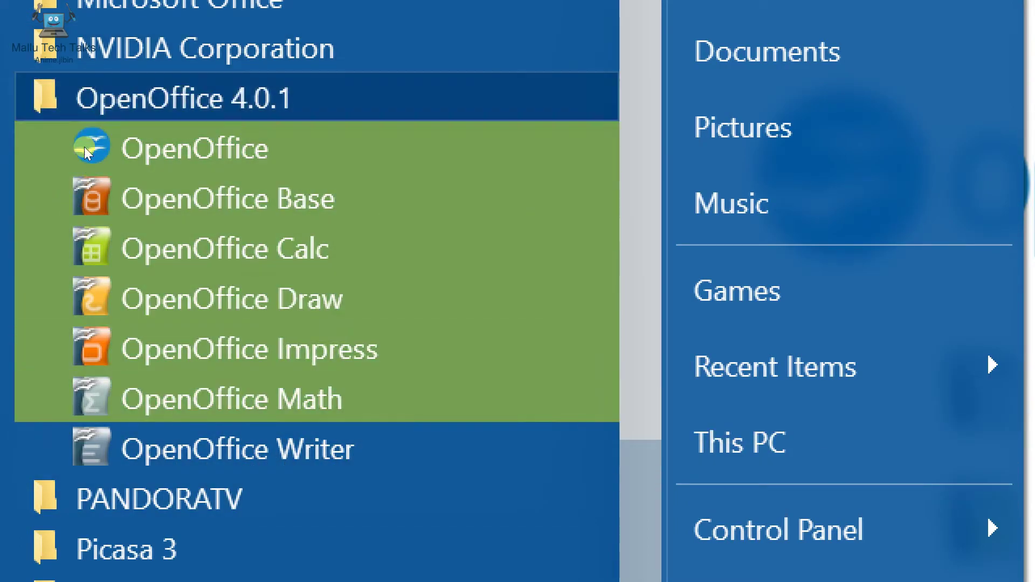
pyautogui.press('Down')
pyautogui.press('Down')
pyautogui.press('Down')
pyautogui.press('Down')
pyautogui.press('Down')
pyautogui.press('Down')
pyautogui.press('Up')
pyautogui.press('Up')
pyautogui.press('Up')
pyautogui.press('Up')
pyautogui.press('Up')
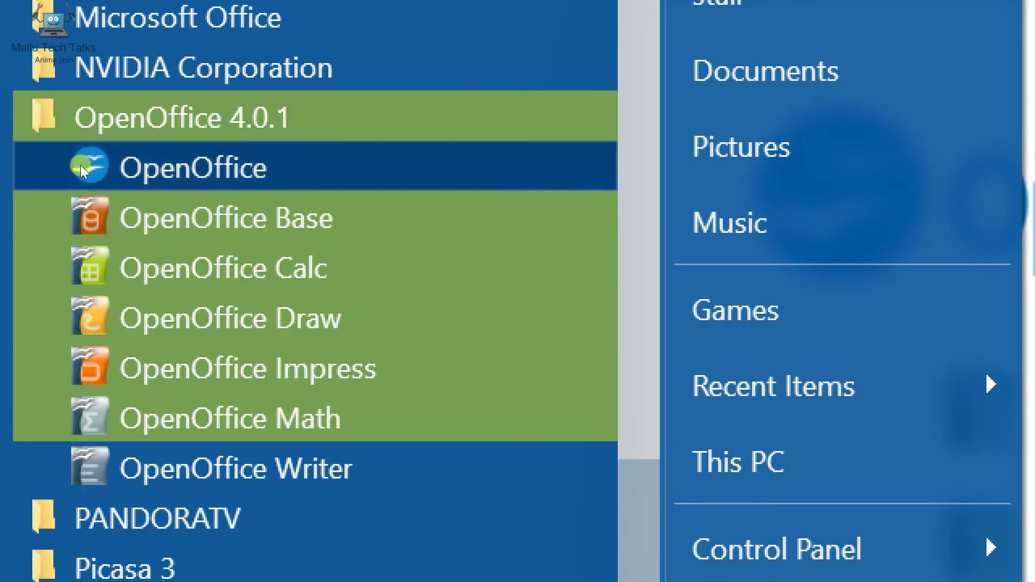
# - Start OpenOffice from the expanded program folder and create a new blank text document
pyautogui.click(74, 141)
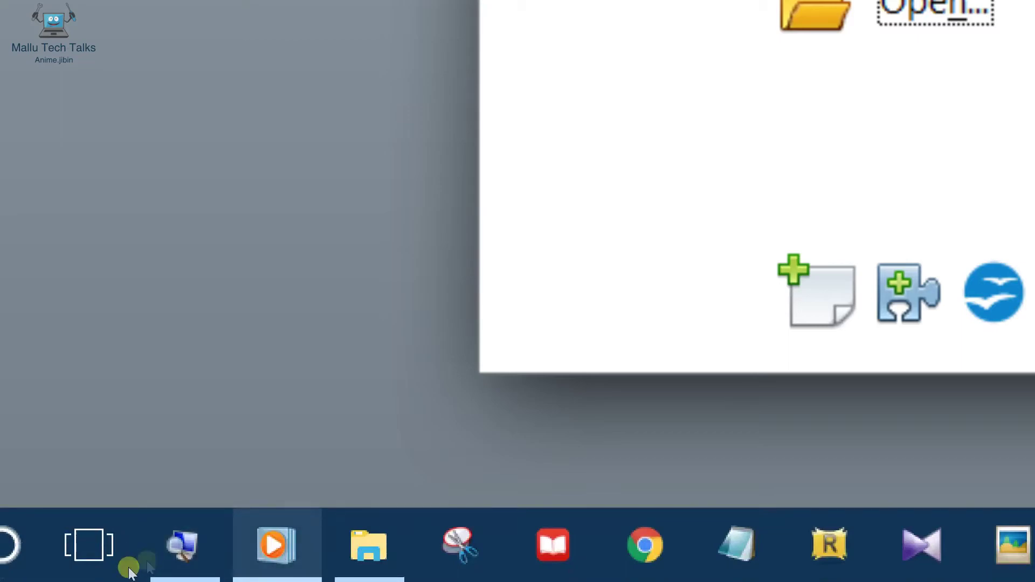
pyautogui.click(129, 572)
pyautogui.press('super+Escape')
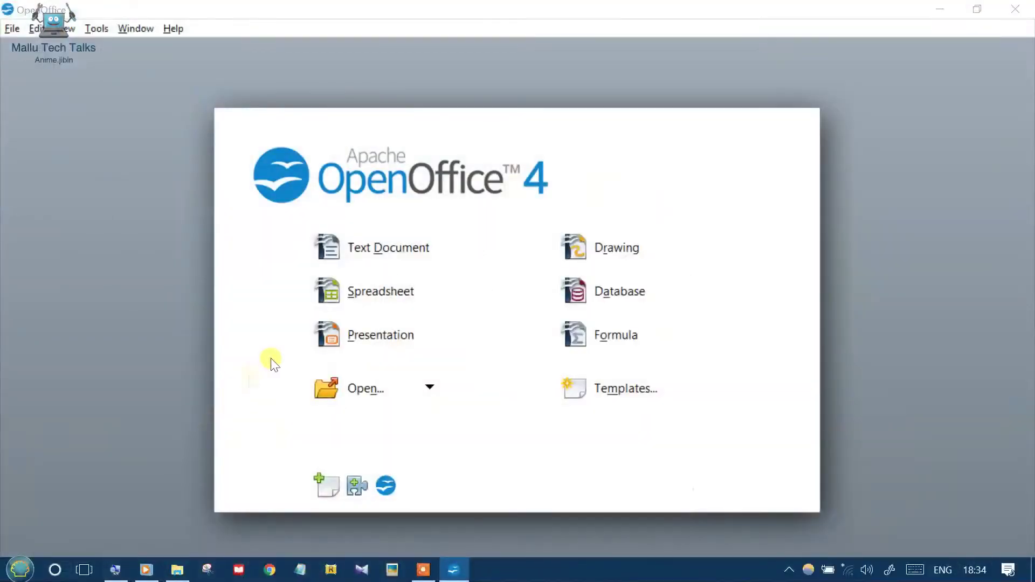
pyautogui.click(329, 252)
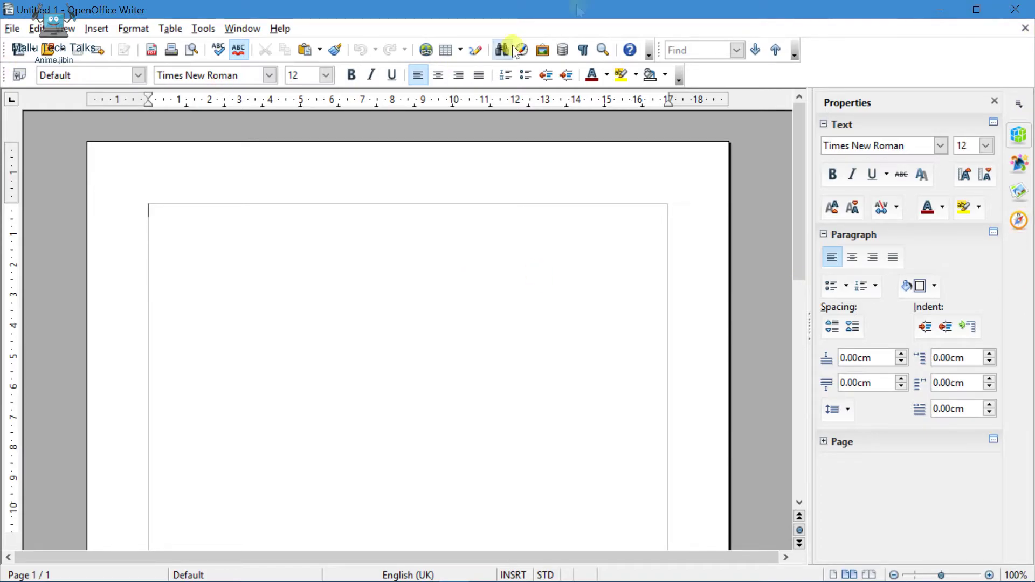
# - Close the blank text document, relaunch OpenOffice 4.0.1 from its desktop shortcut and create a new spreadsheet
pyautogui.click(1027, 11)
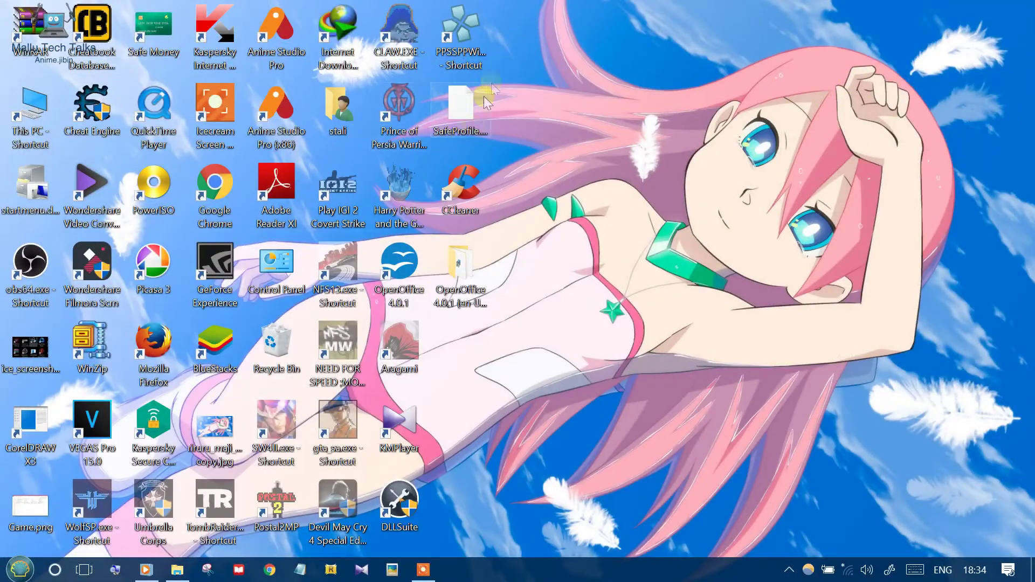
pyautogui.doubleClick(422, 256)
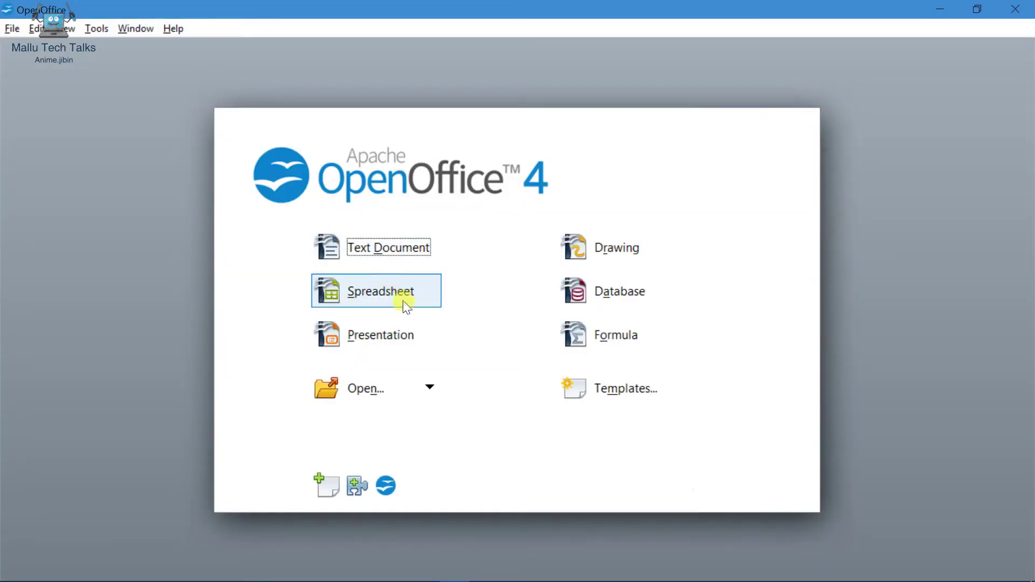
pyautogui.click(406, 303)
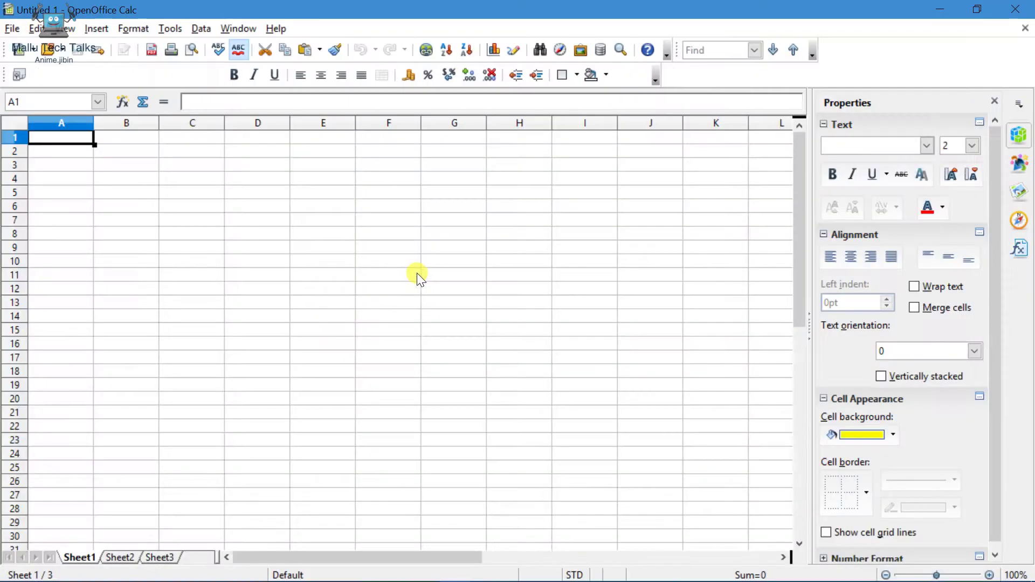
# - Examine the blank spreadsheet by selecting various cells across Sheet1 and looking at the rows further down
pyautogui.click(340, 257)
pyautogui.click(571, 220)
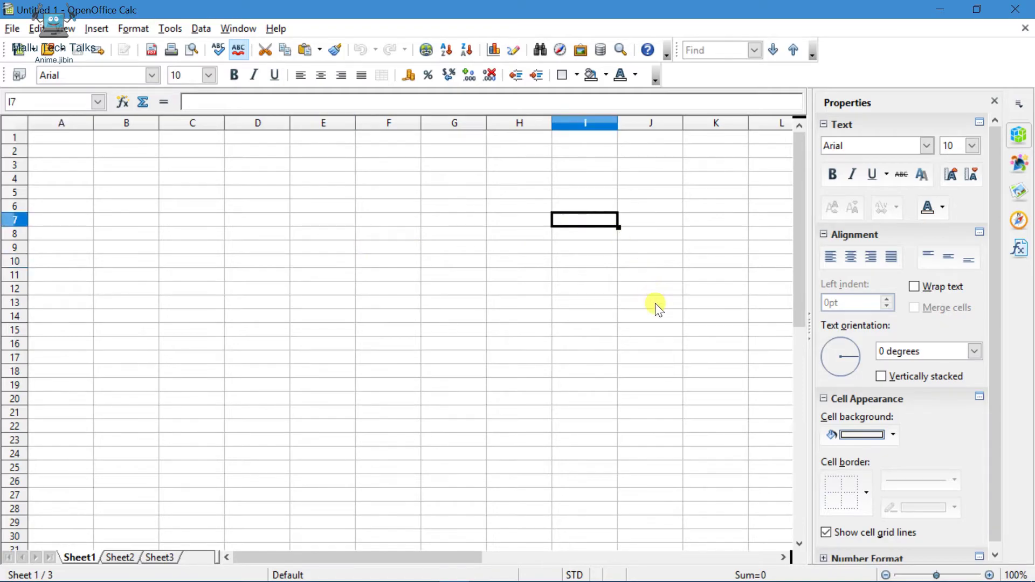
pyautogui.click(654, 302)
pyautogui.click(454, 332)
pyautogui.click(345, 279)
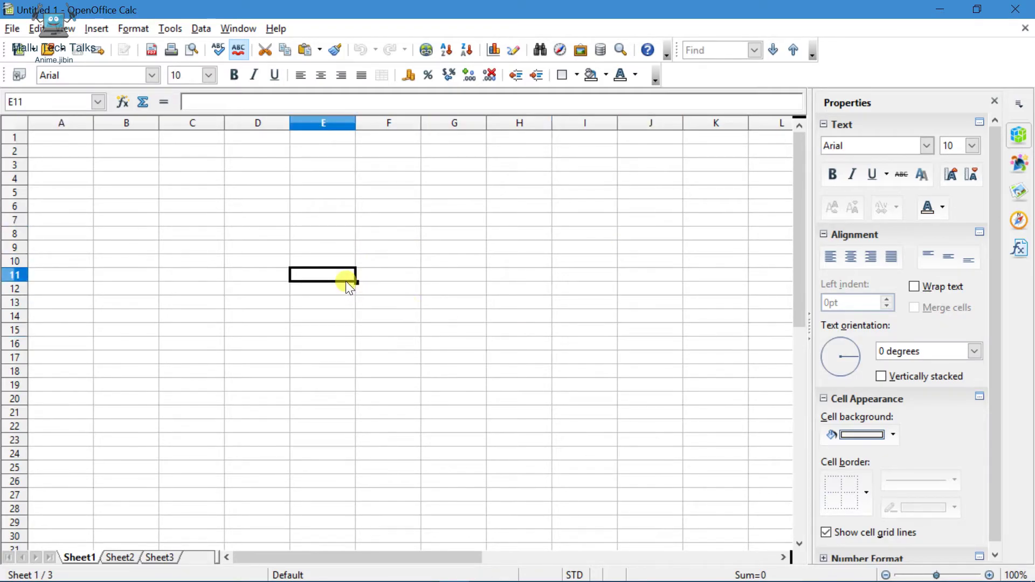
pyautogui.click(293, 237)
pyautogui.click(474, 247)
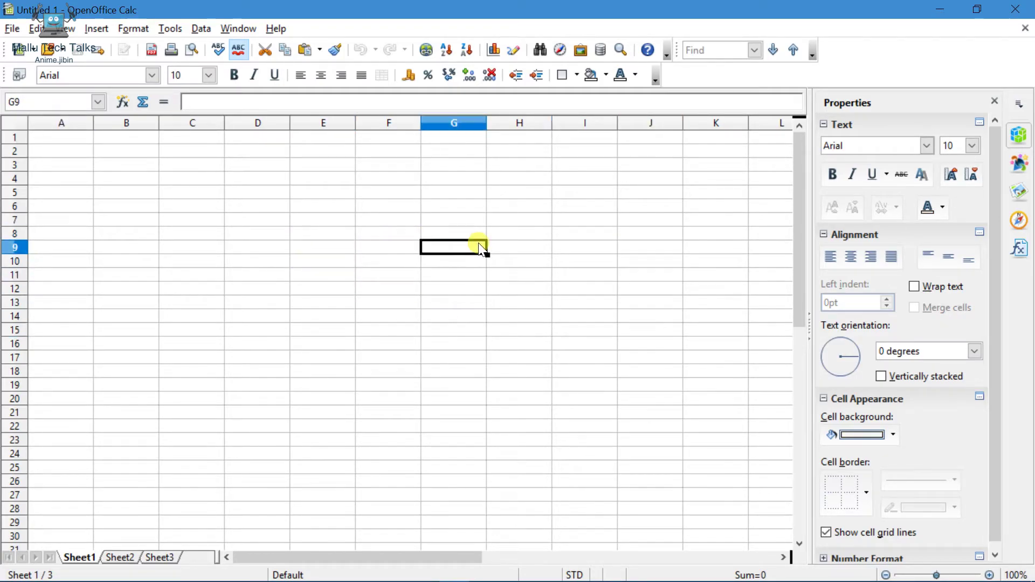
pyautogui.click(490, 180)
pyautogui.click(306, 237)
pyautogui.click(342, 335)
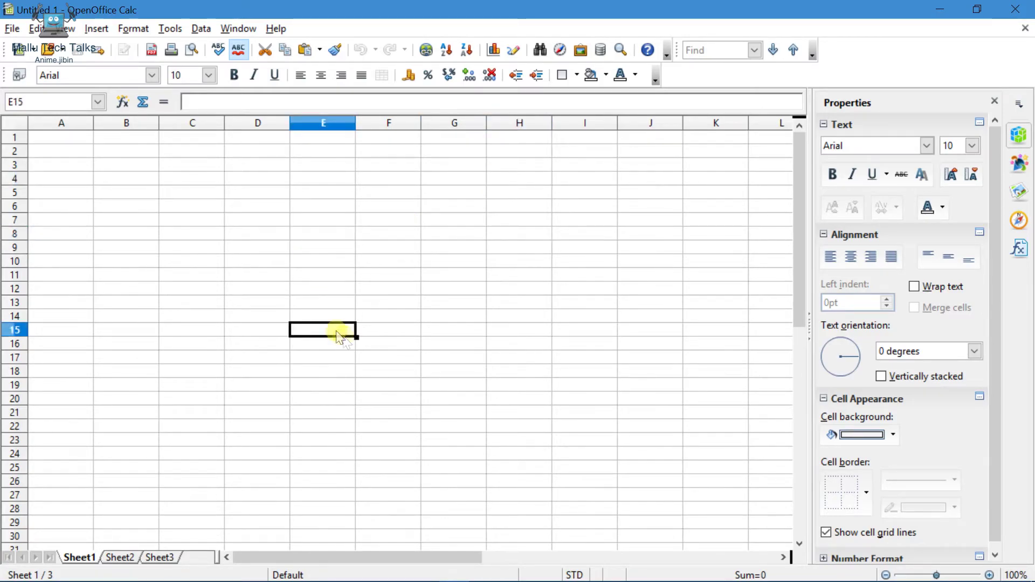
pyautogui.click(164, 233)
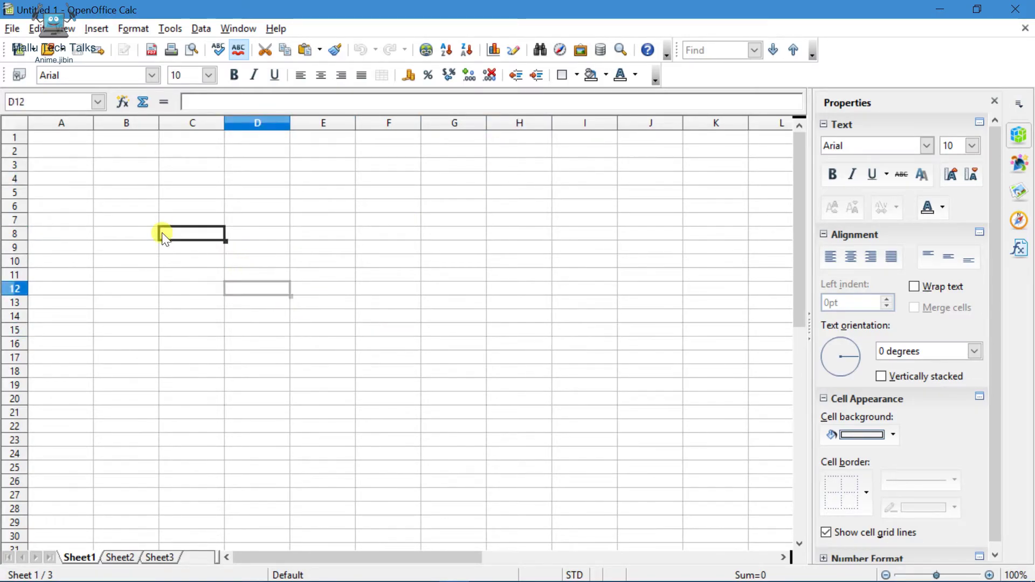
pyautogui.click(34, 221)
pyautogui.click(53, 164)
pyautogui.click(73, 191)
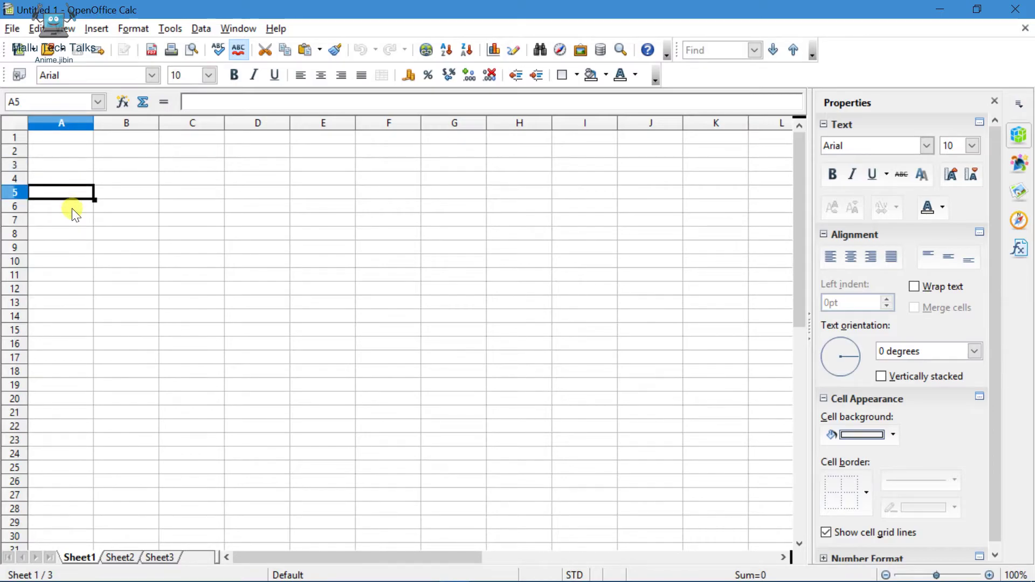
pyautogui.click(144, 245)
pyautogui.click(389, 290)
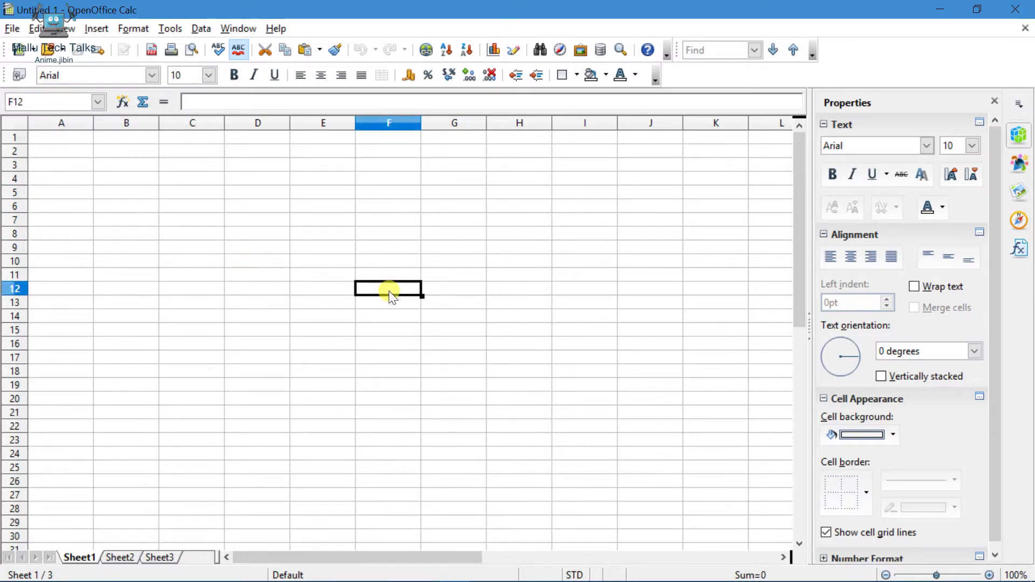
pyautogui.click(557, 274)
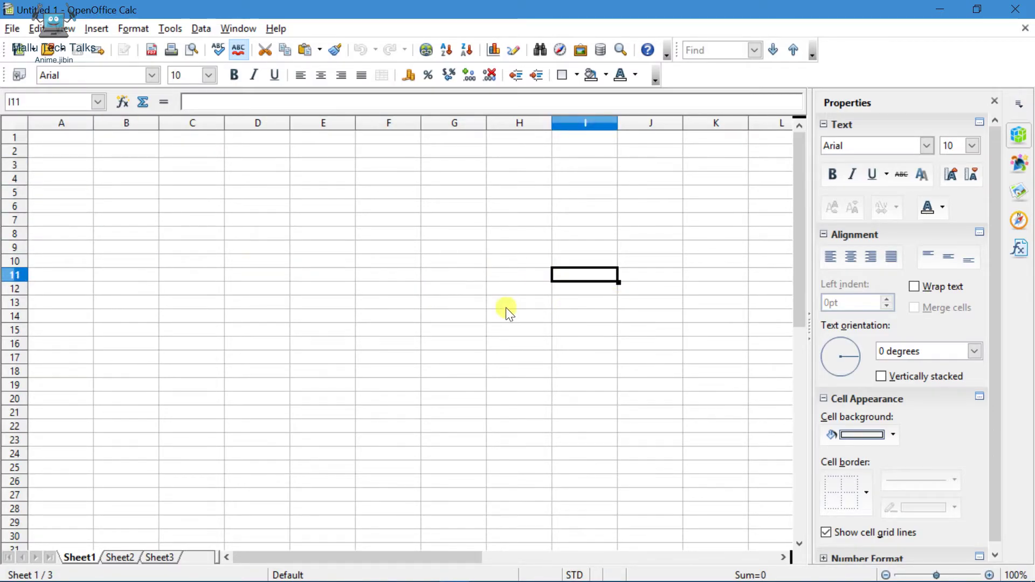
pyautogui.click(488, 302)
pyautogui.click(351, 263)
pyautogui.click(204, 222)
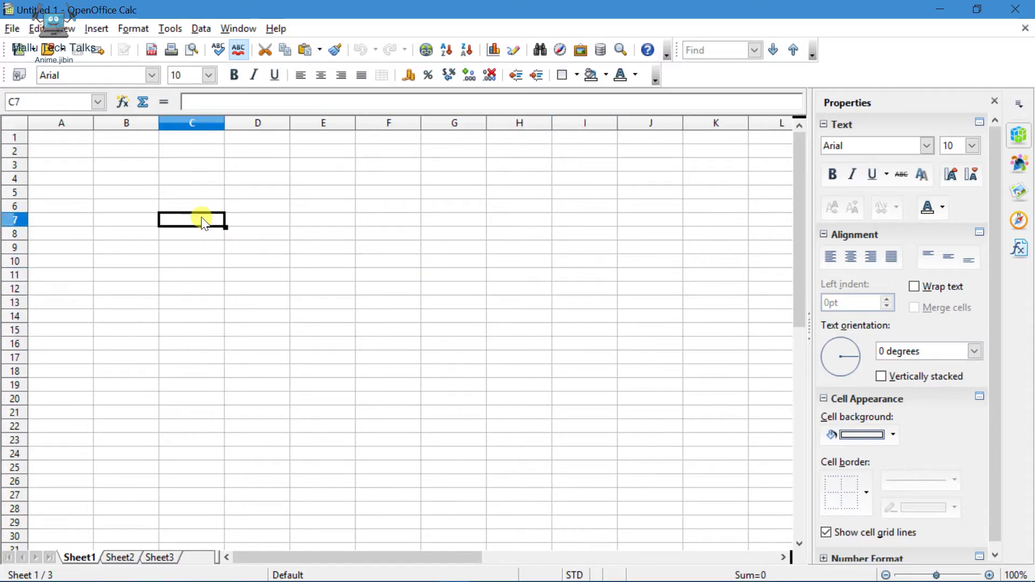
pyautogui.scroll(-3, 596, 294)
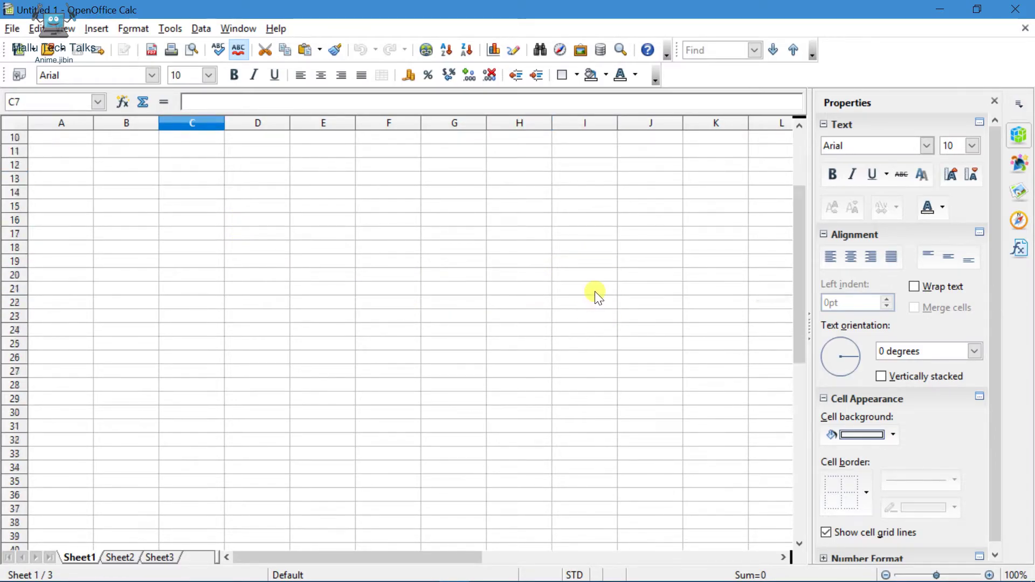
pyautogui.scroll(3, 594, 291)
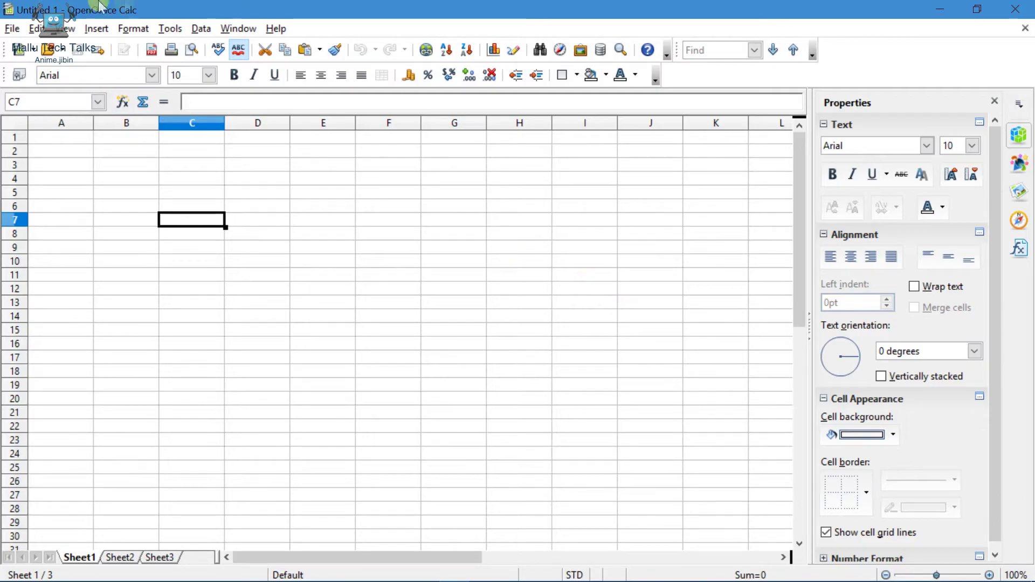
# - Close the spreadsheet, relaunch OpenOffice 4.0.1 from the desktop and start the Presentation Wizard
pyautogui.click(1014, 9)
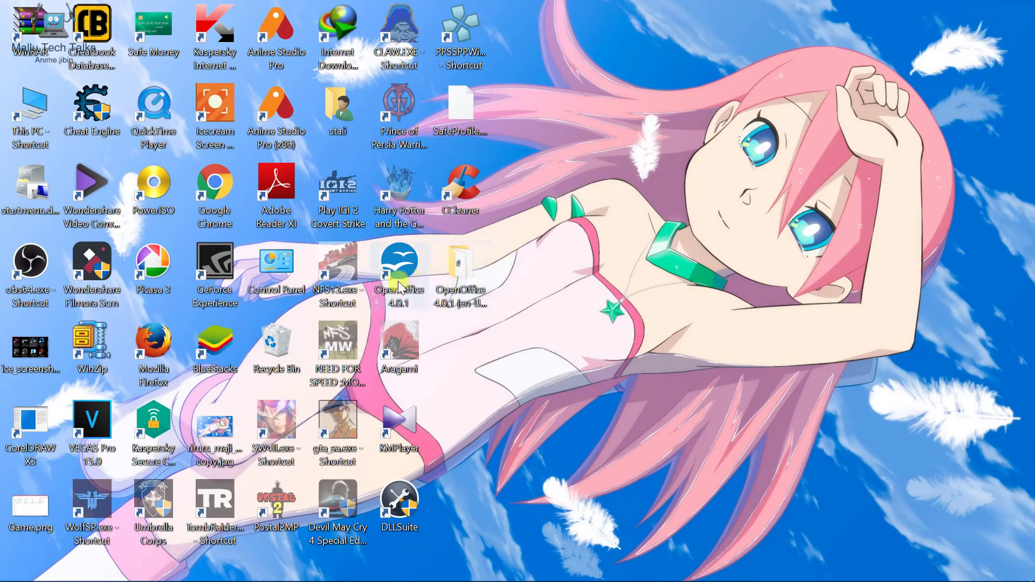
pyautogui.doubleClick(410, 267)
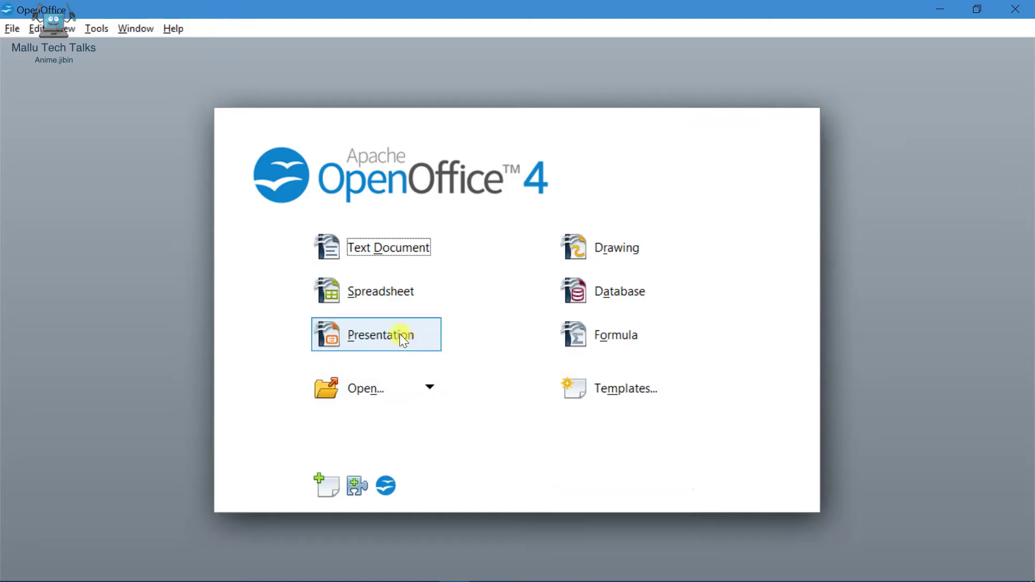
pyautogui.click(392, 332)
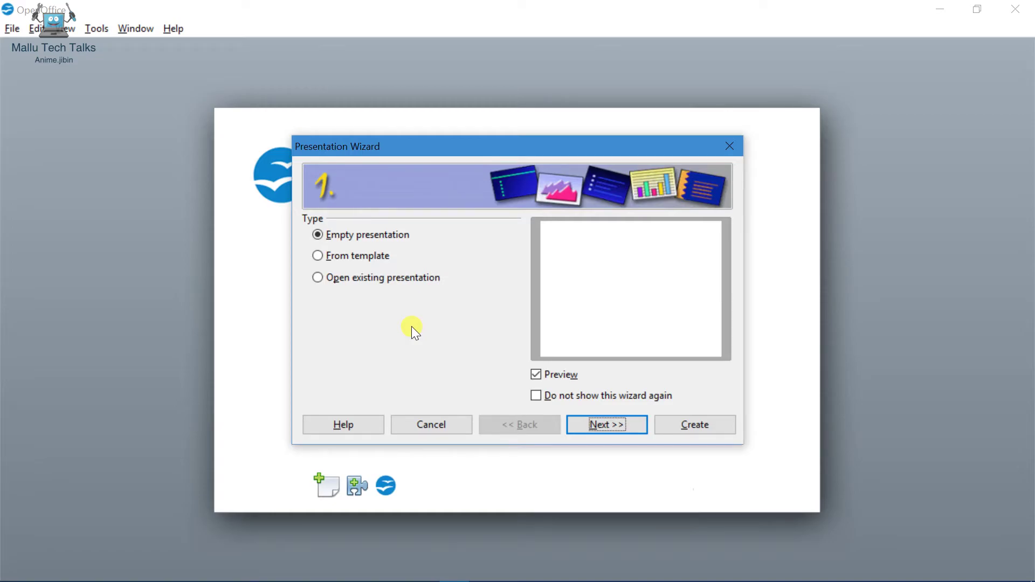
# - Create an empty presentation from the Presentation Wizard and close the Magnifier
pyautogui.moveTo(431, 146); pyautogui.dragTo(491, 126)
pyautogui.moveTo(216, 577)
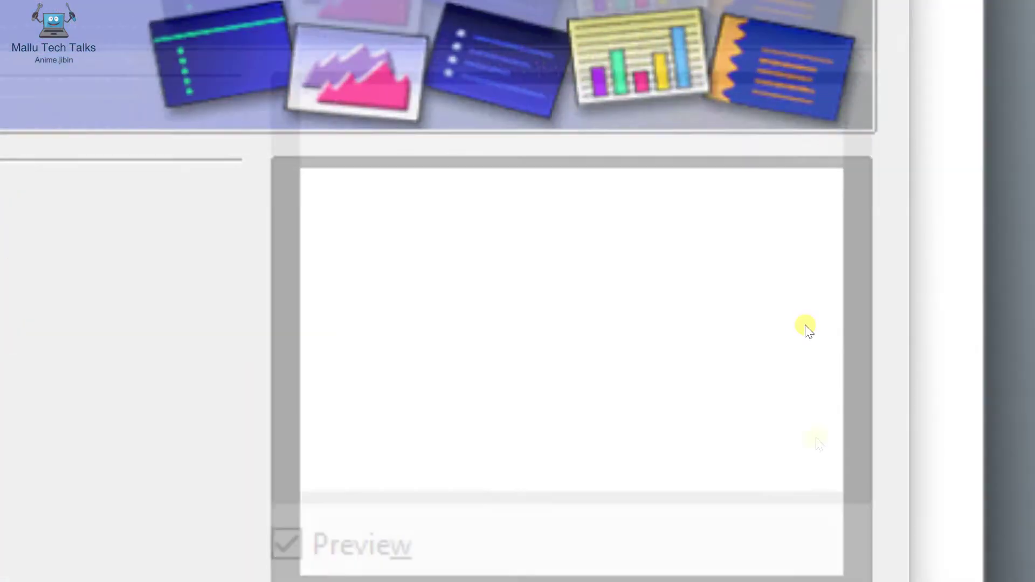
pyautogui.click(759, 403)
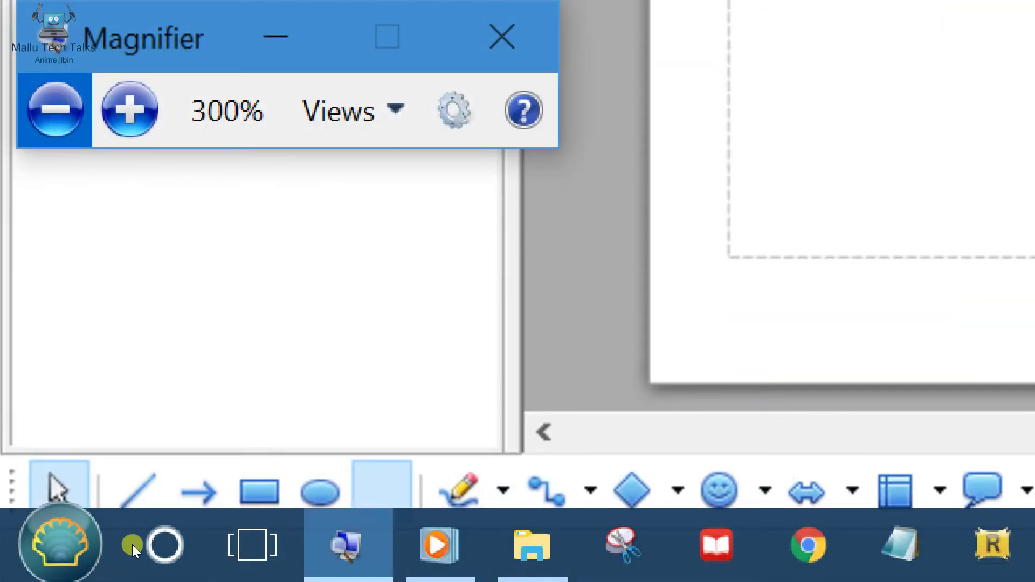
pyautogui.click(501, 35)
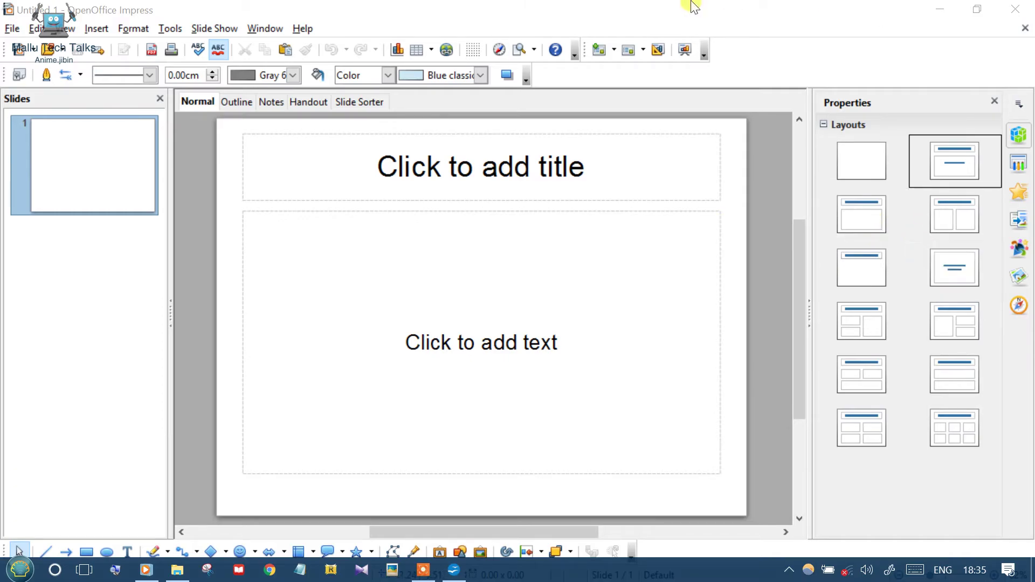
# - Close the presentation and try to launch OpenOffice 4.0.1 again from its desktop shortcut
pyautogui.click(1019, 7)
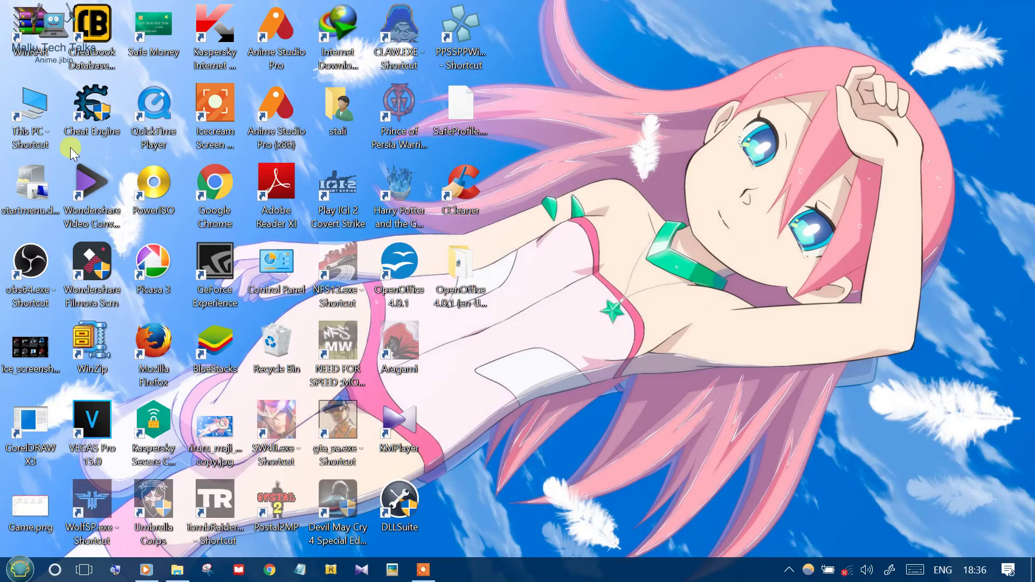
pyautogui.doubleClick(398, 270)
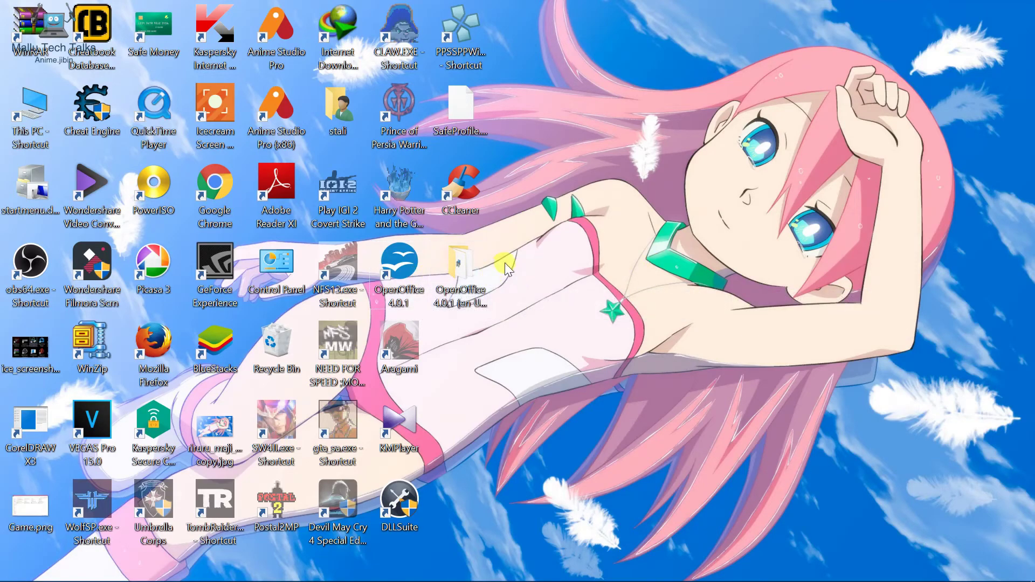
pyautogui.click(415, 261)
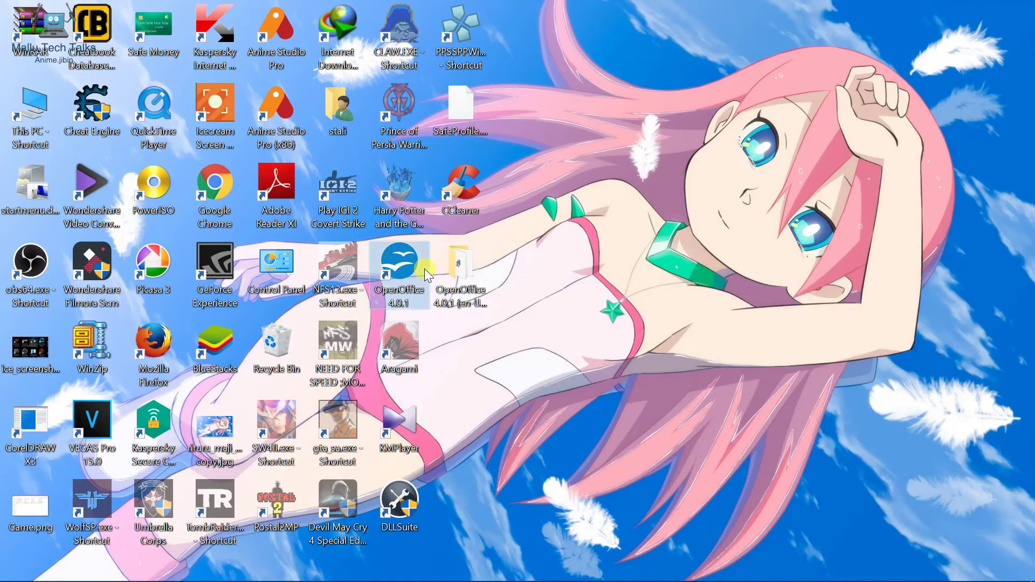
pyautogui.click(548, 273)
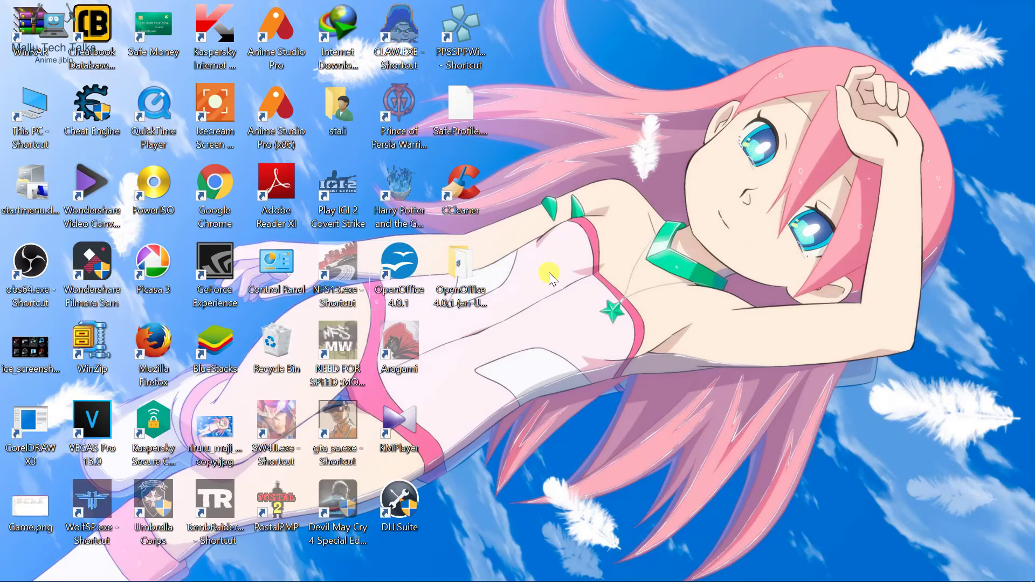